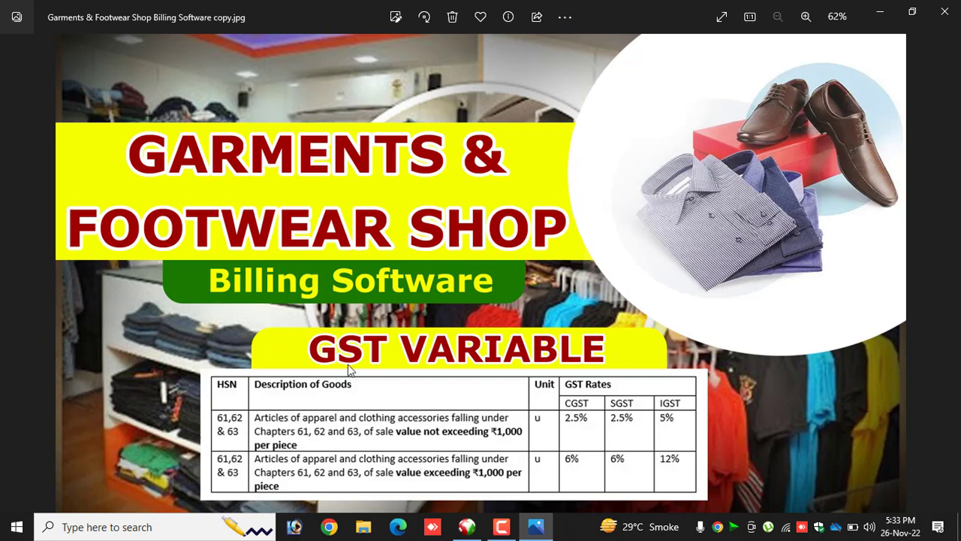
Switch to the e Store billing program and log in with the prefilled credentials.
left_click(465, 532)
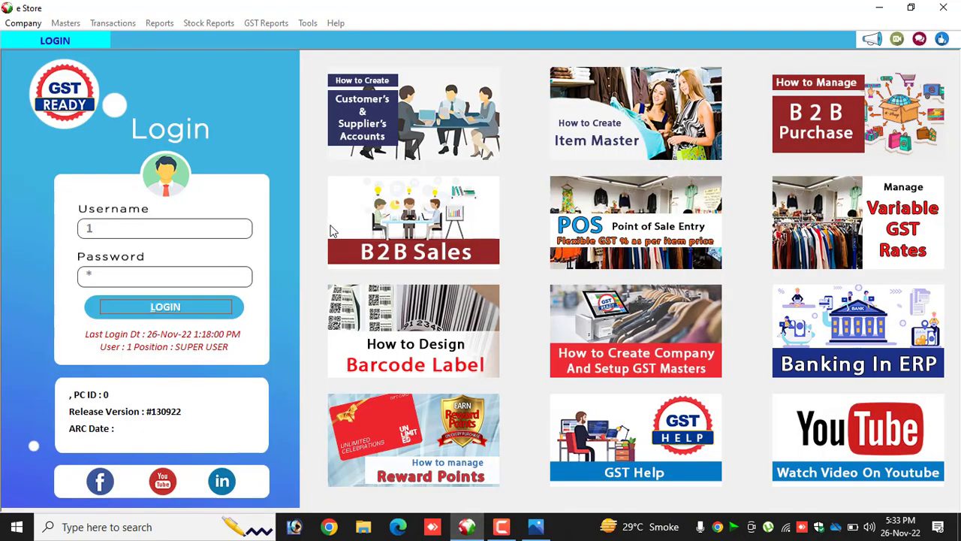
left_click(163, 308)
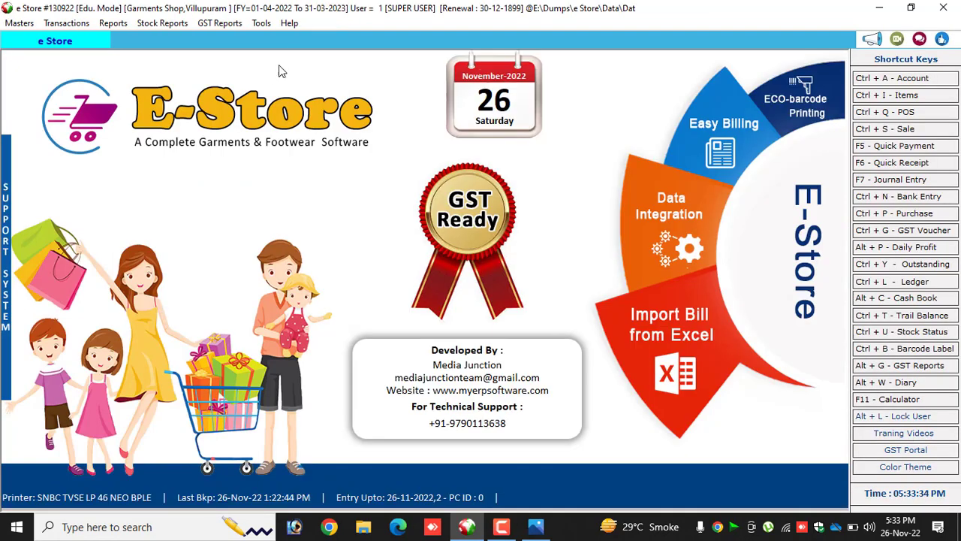
Apply the program options with Apply GST as per Price Range In Quick Sale enabled, and close the options.
left_click(260, 23)
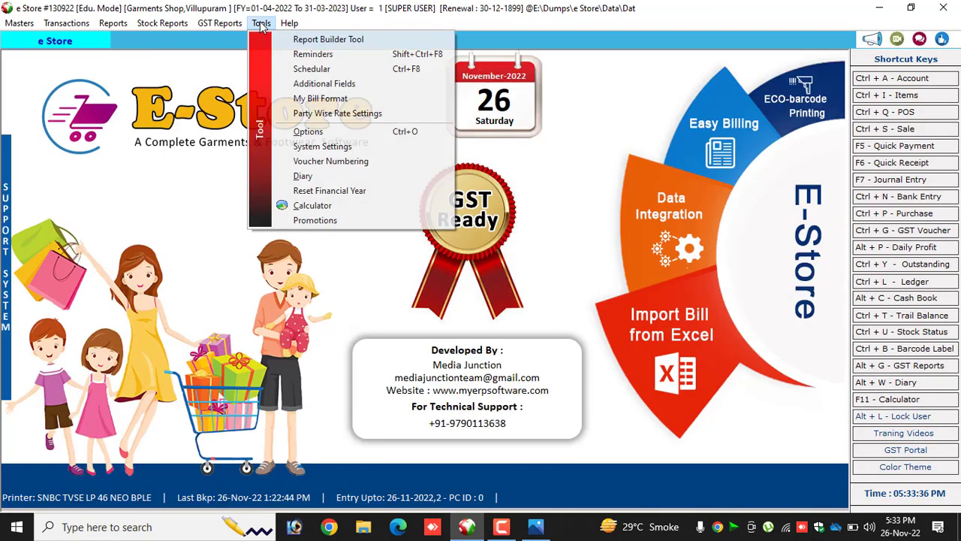
left_click(333, 134)
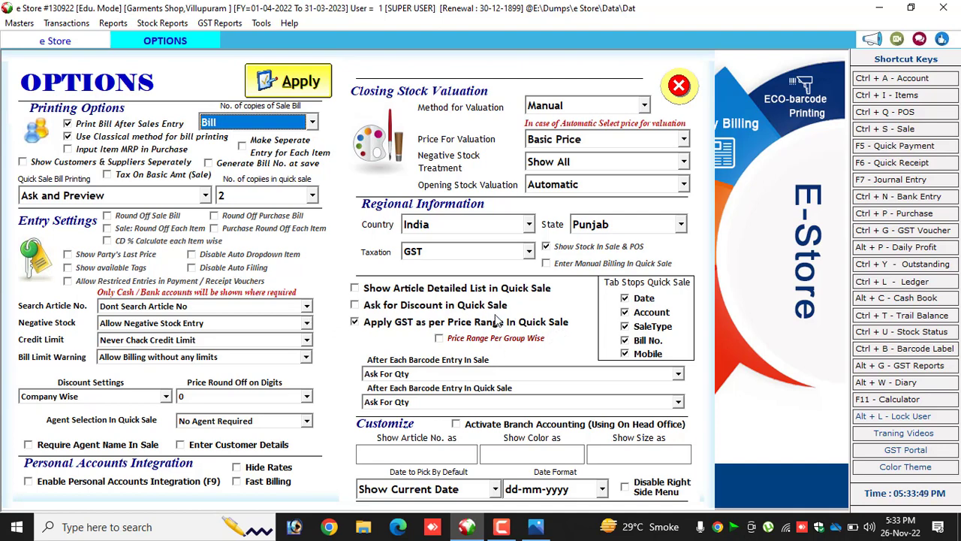
left_click(419, 328)
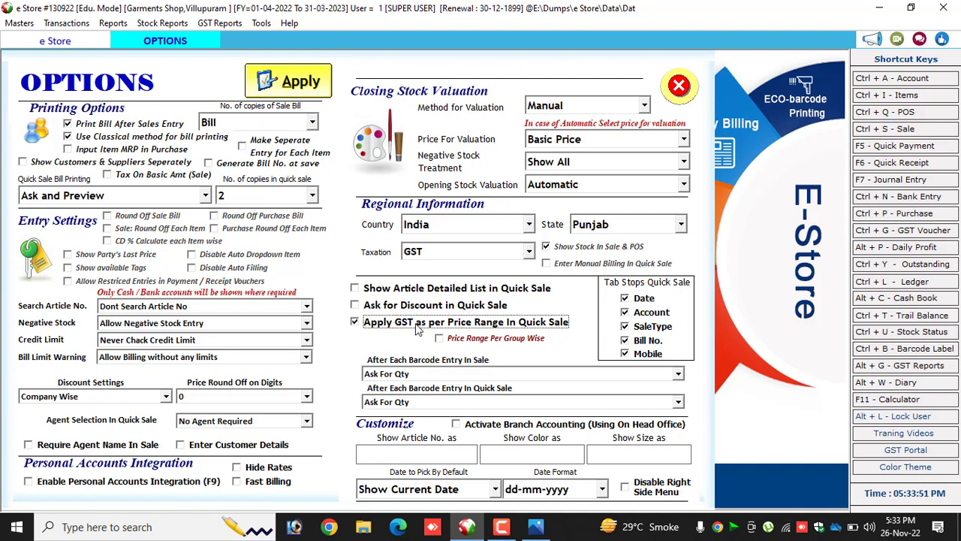
left_click(285, 80)
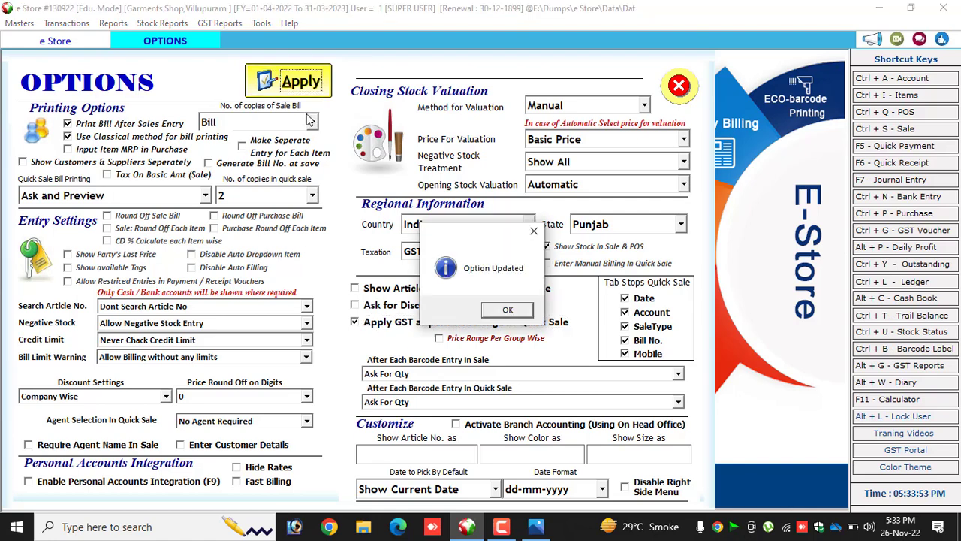
left_click(509, 309)
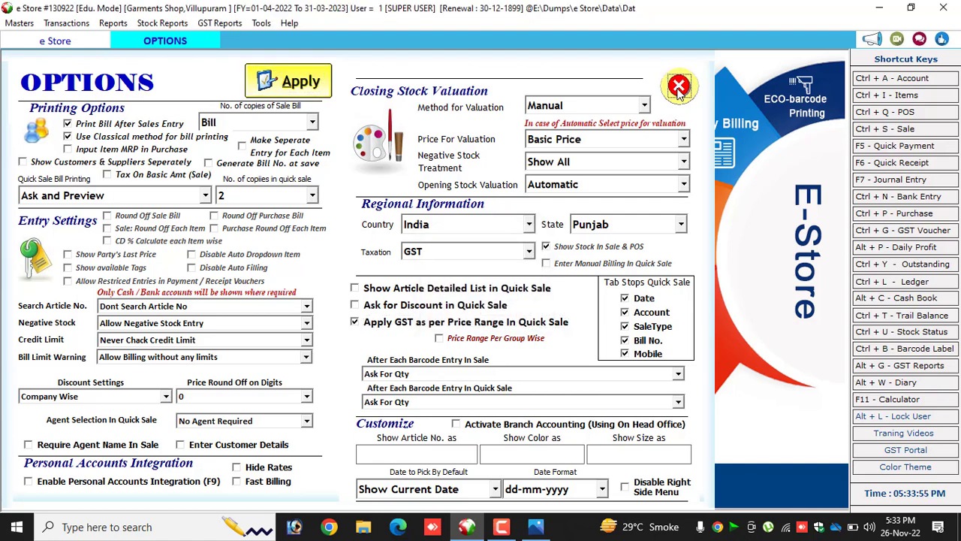
left_click(678, 87)
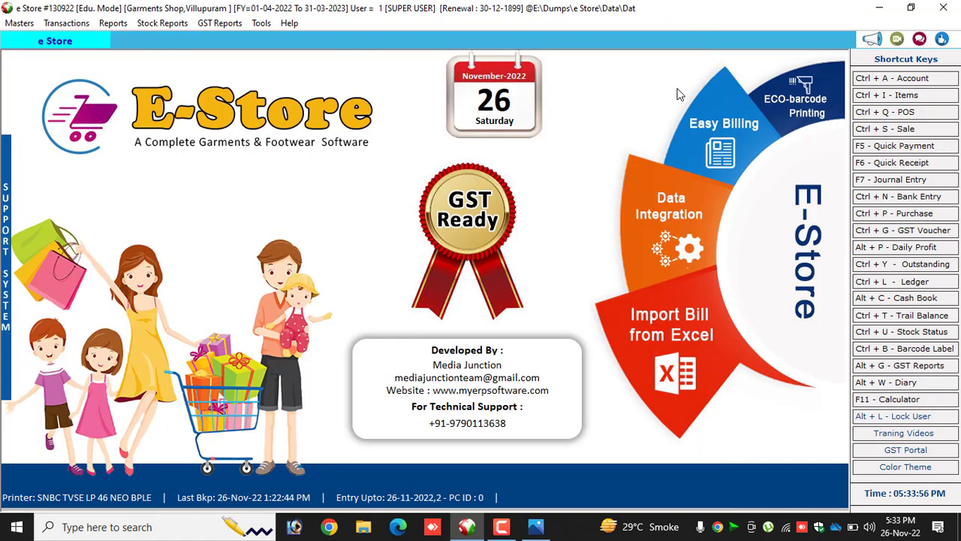
Open the section master and update the Child Sections entry, keeping its name.
left_click(25, 25)
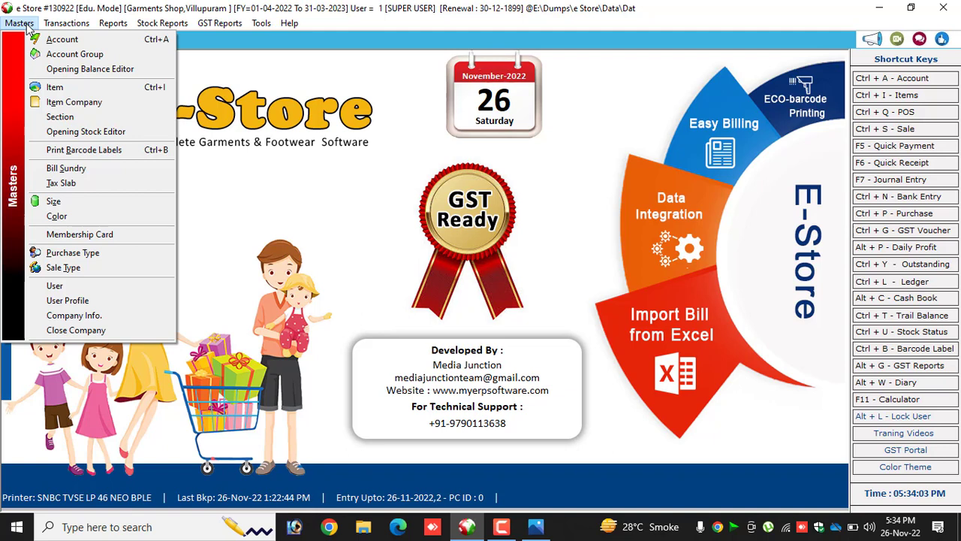
left_click(60, 117)
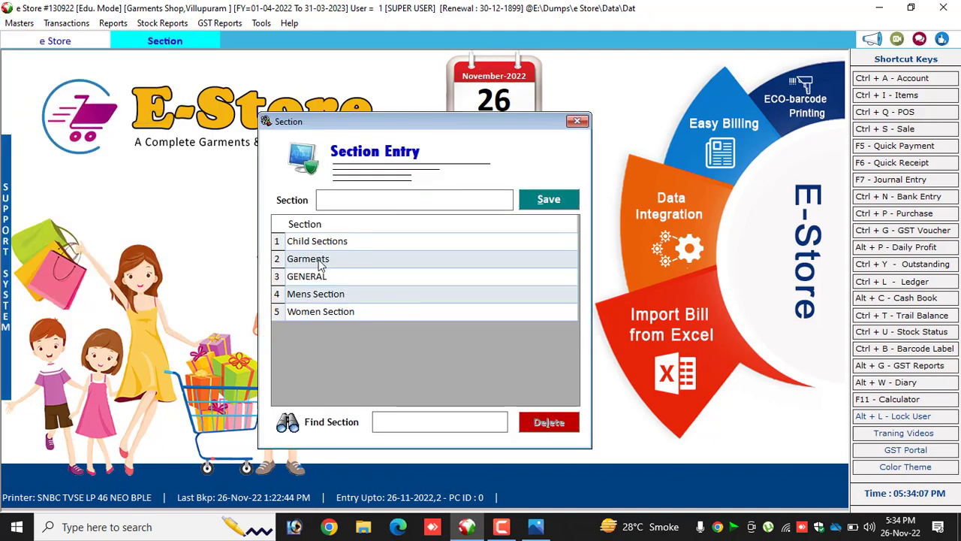
left_click(321, 263)
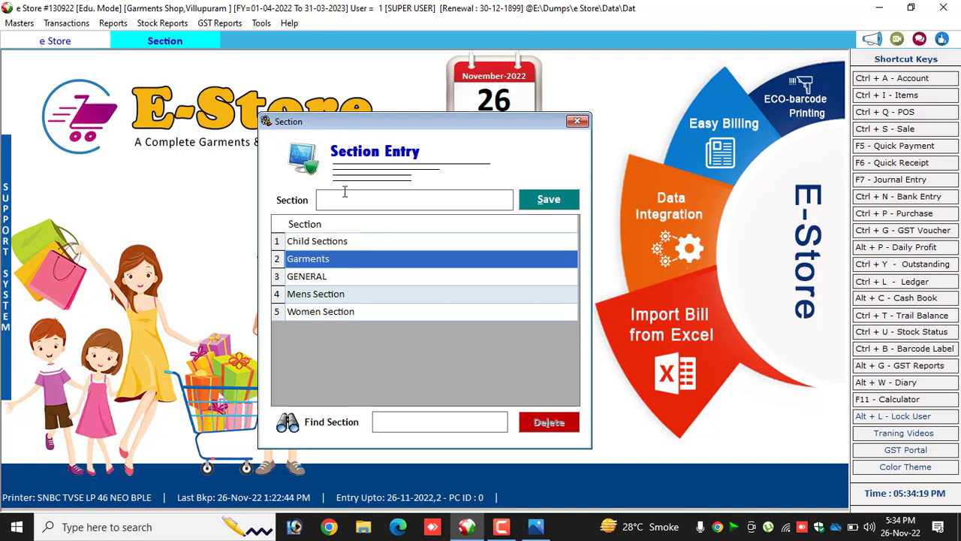
left_click(322, 245)
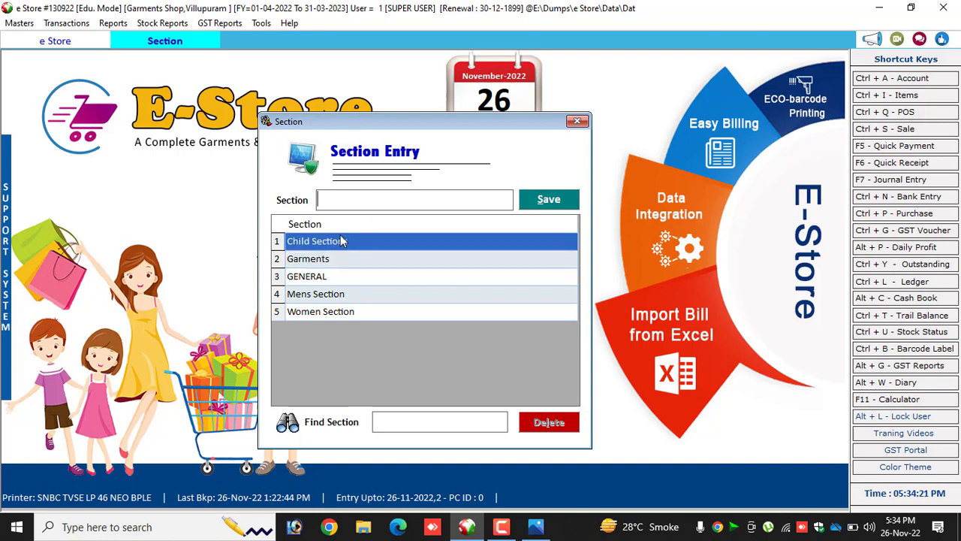
double_click(343, 241)
left_click_drag(333, 199, 402, 200)
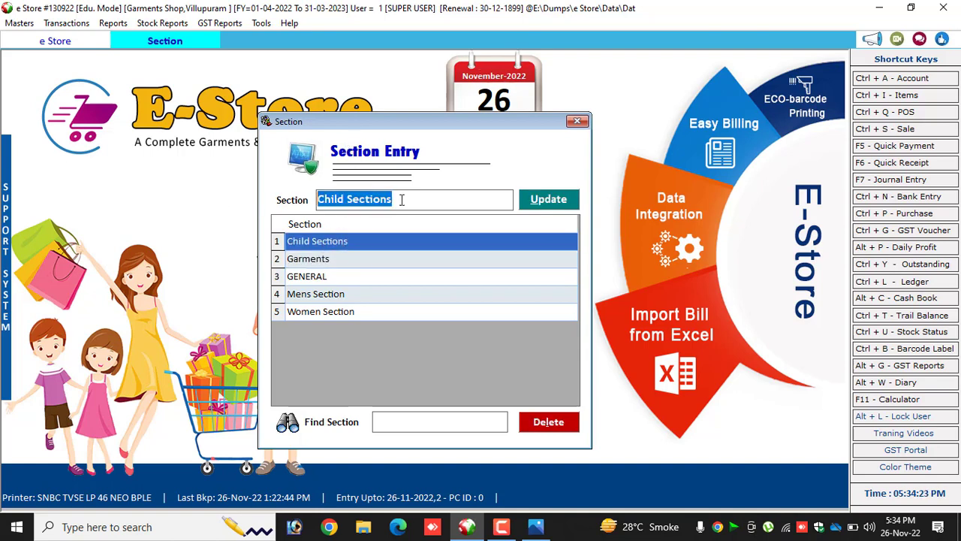
left_click(547, 204)
left_click(533, 309)
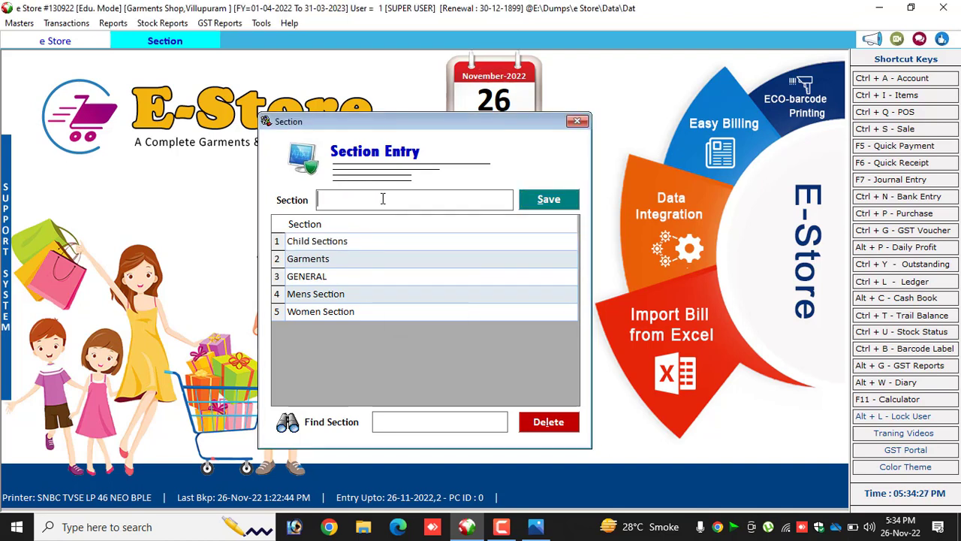
Add a new section named front and close the section entry form.
type("front")
left_click(549, 200)
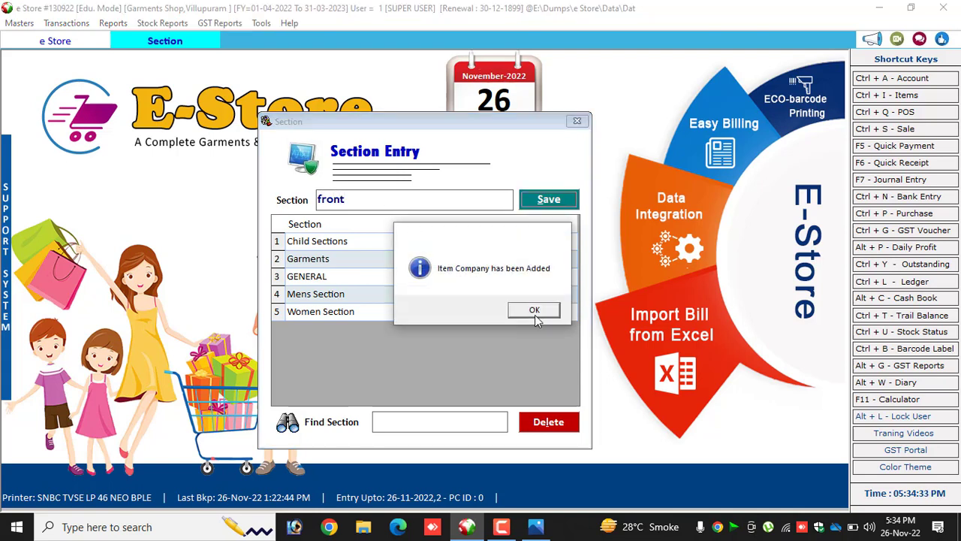
left_click(535, 312)
left_click(305, 259)
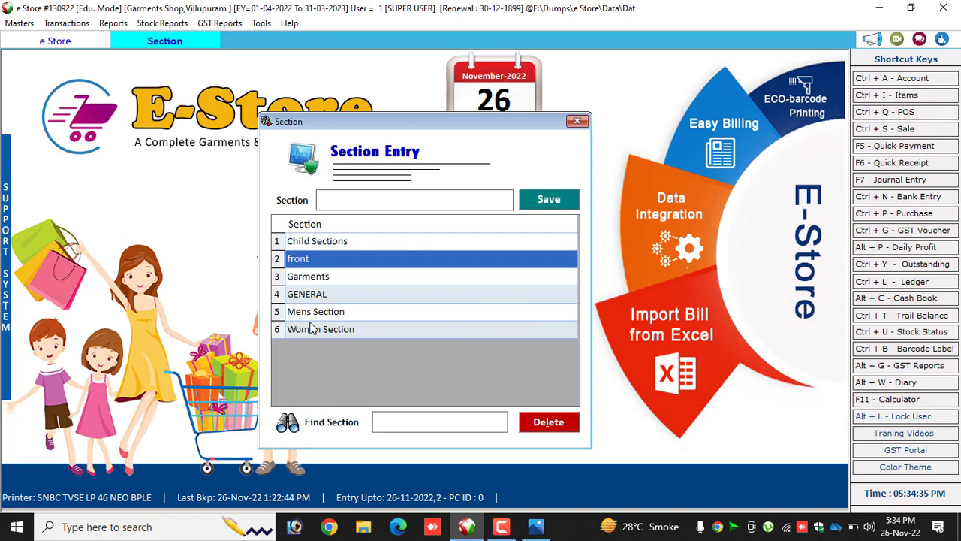
left_click(577, 121)
Open the list of purchase types and compare the interstate and local B2B and retail entries and their regions.
left_click(18, 25)
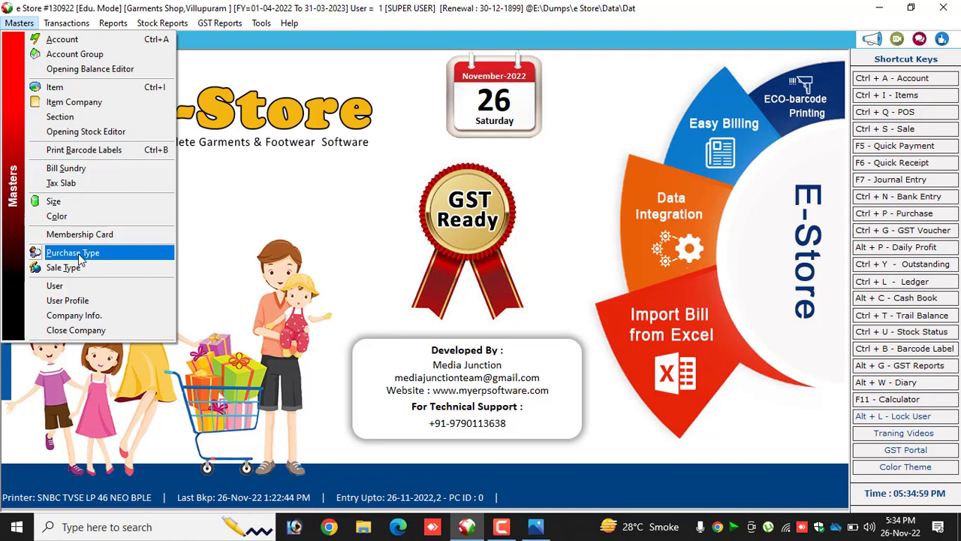
left_click(81, 259)
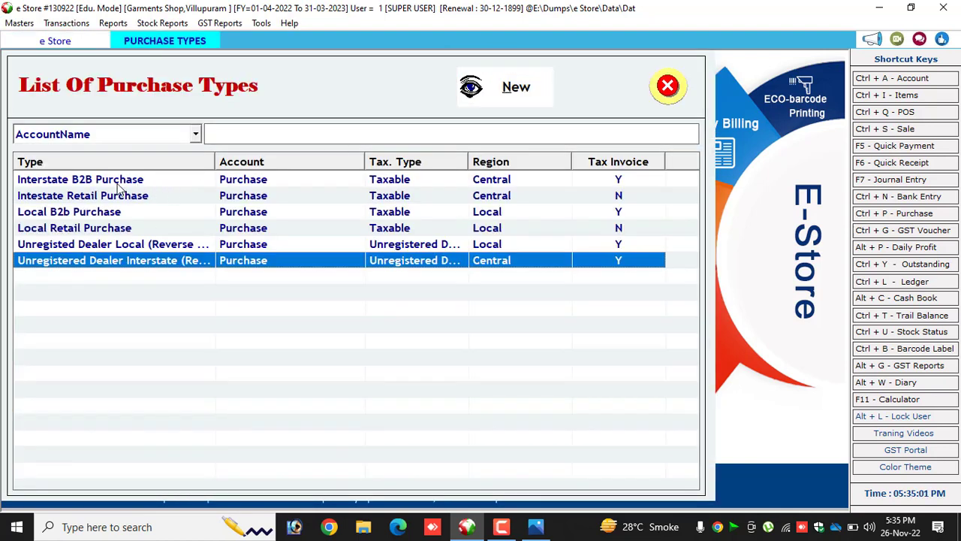
left_click(117, 182)
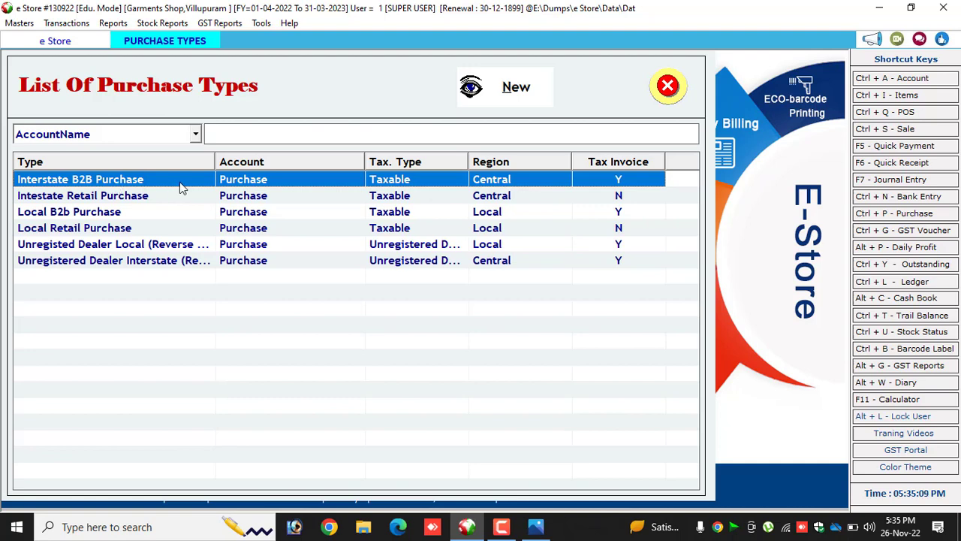
left_click(118, 199)
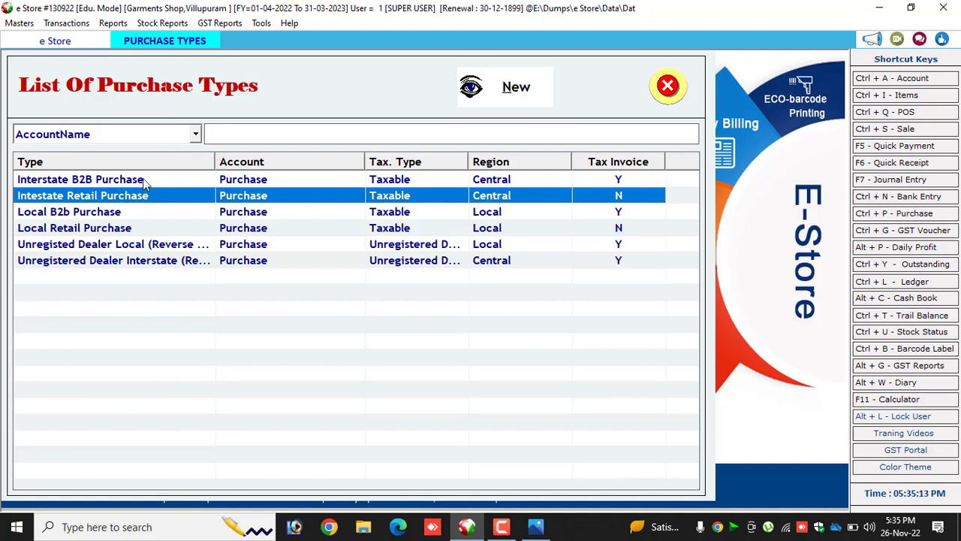
left_click(146, 180)
left_click(496, 197)
left_click(476, 213)
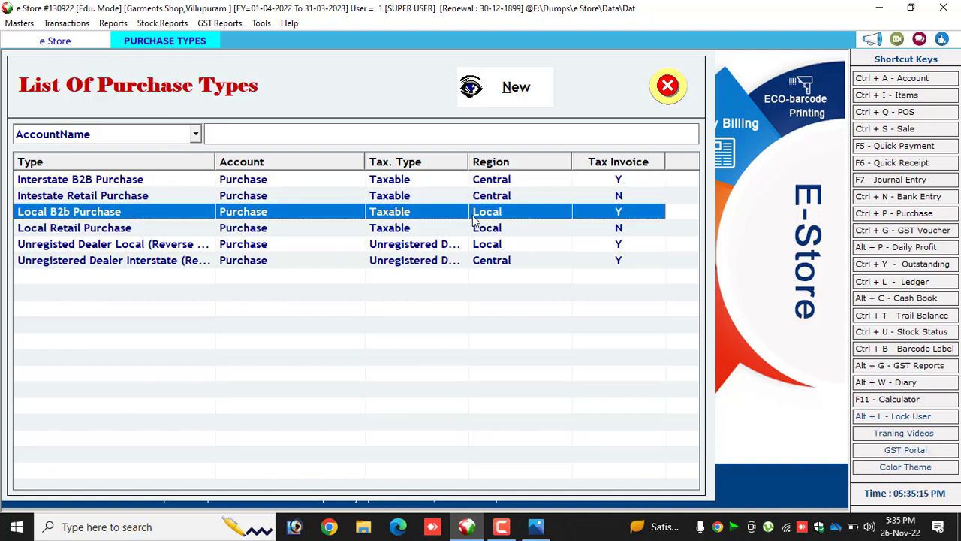
Update the Interstate B2B Purchase type with Basic Price as its default price, and close the purchase types.
left_click(95, 184)
double_click(96, 184)
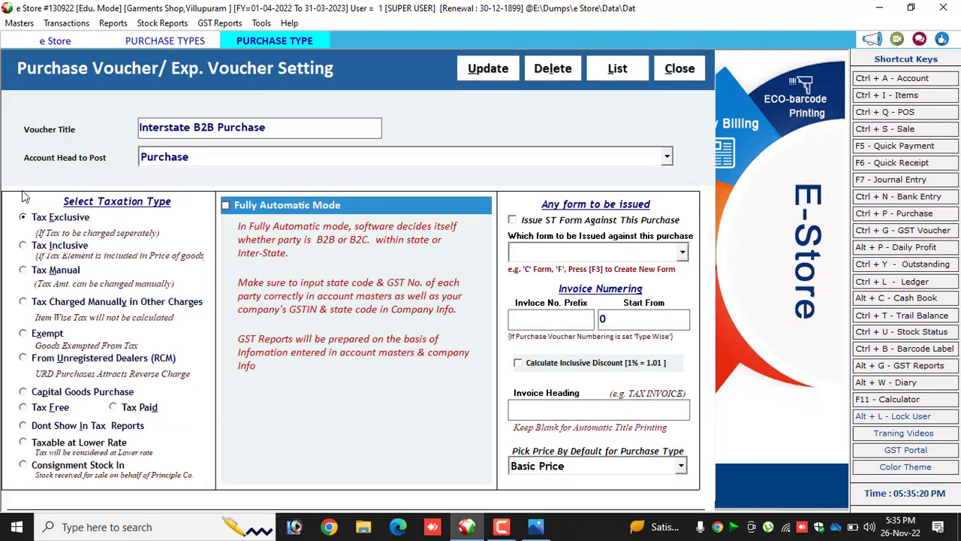
left_click(274, 125)
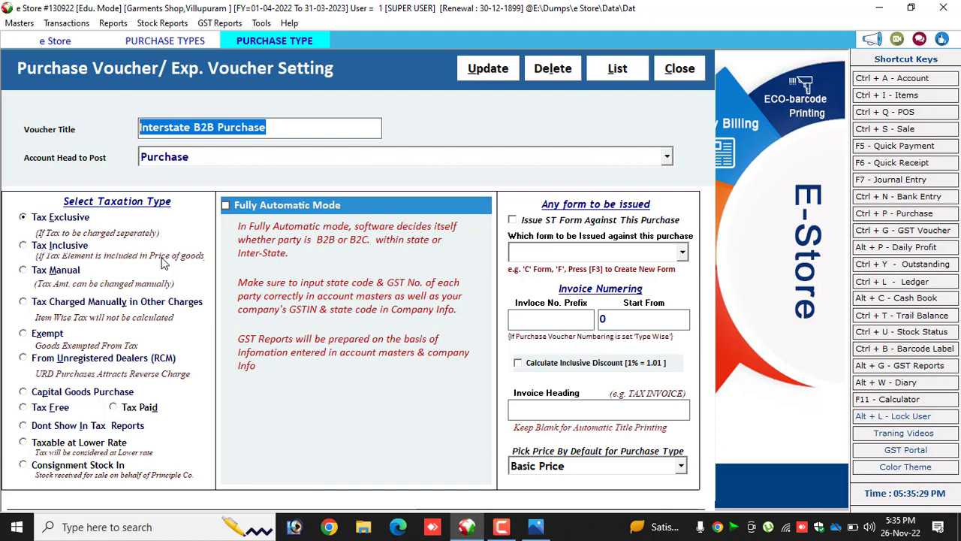
left_click(518, 469)
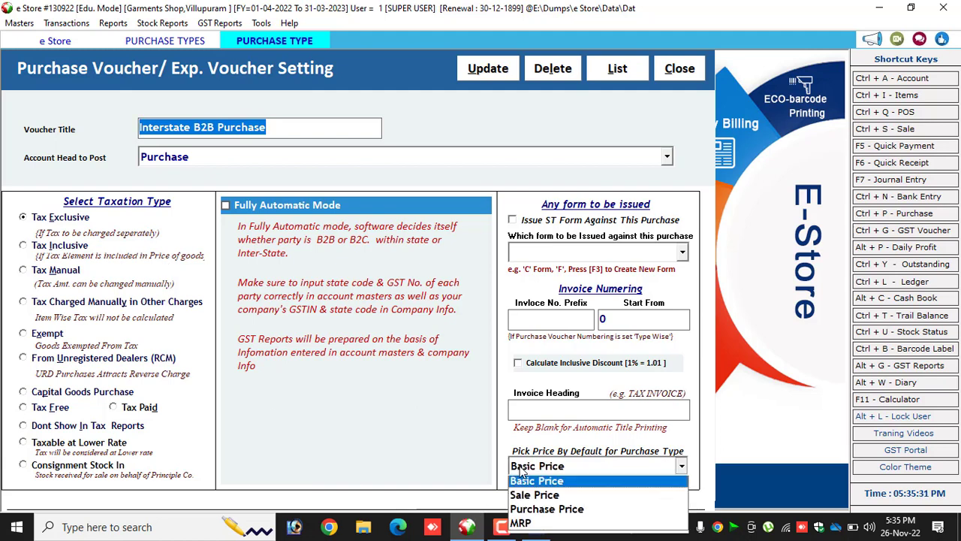
left_click(516, 479)
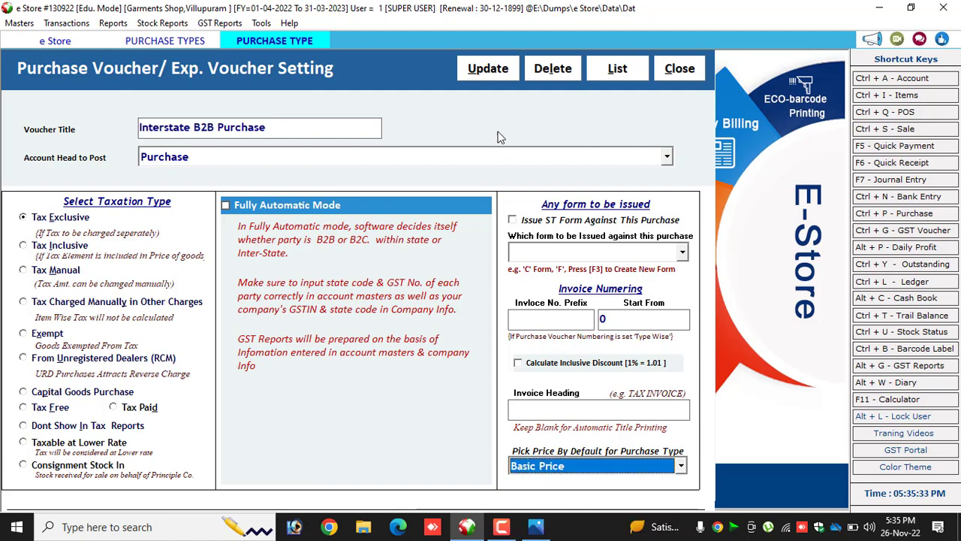
left_click(486, 75)
left_click(542, 309)
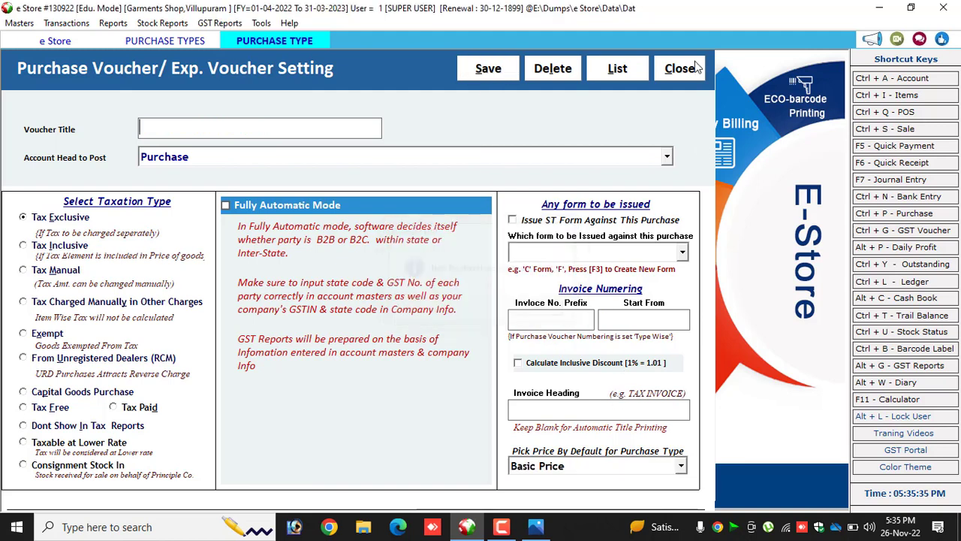
left_click(679, 69)
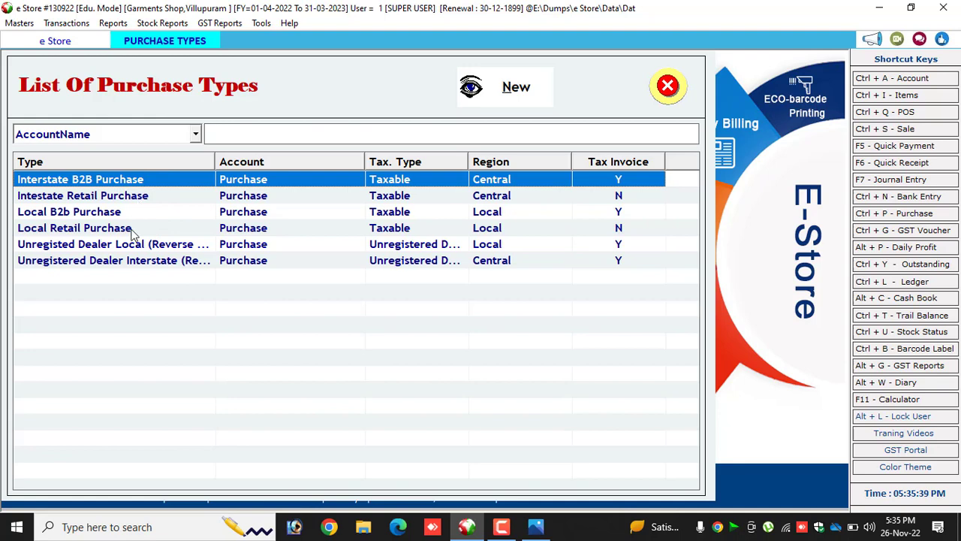
left_click(128, 201)
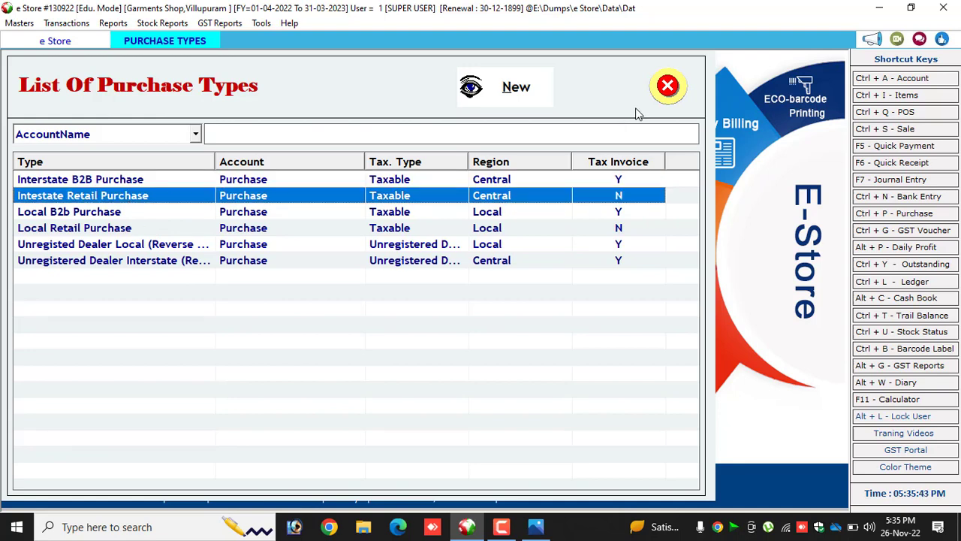
left_click(668, 85)
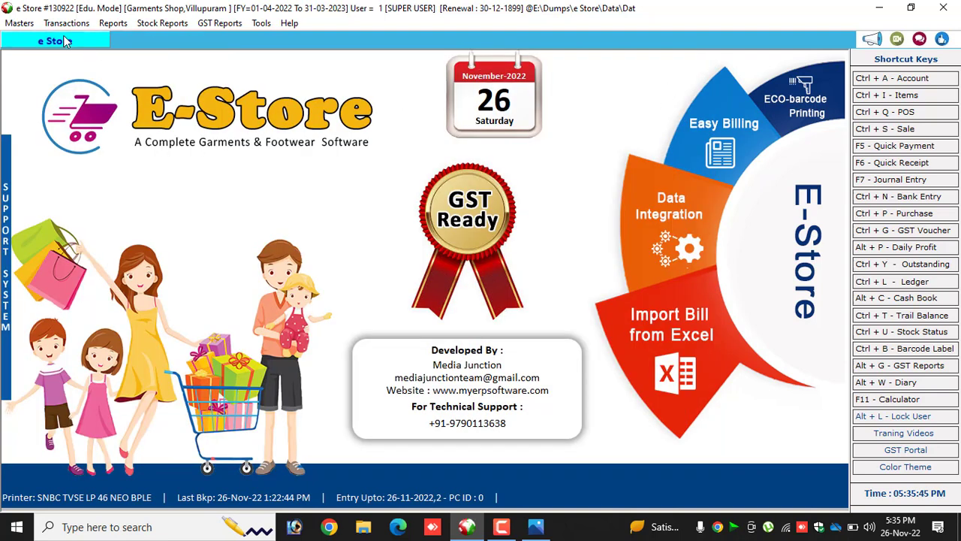
Review the taxation type and default price choices of the GST SERIES sale type, and close the sale types without updating.
left_click(19, 22)
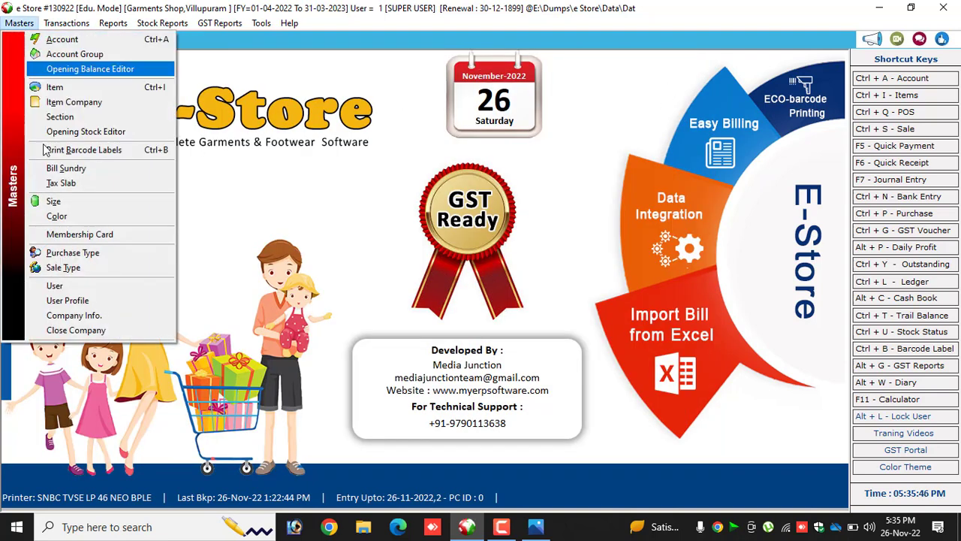
left_click(63, 268)
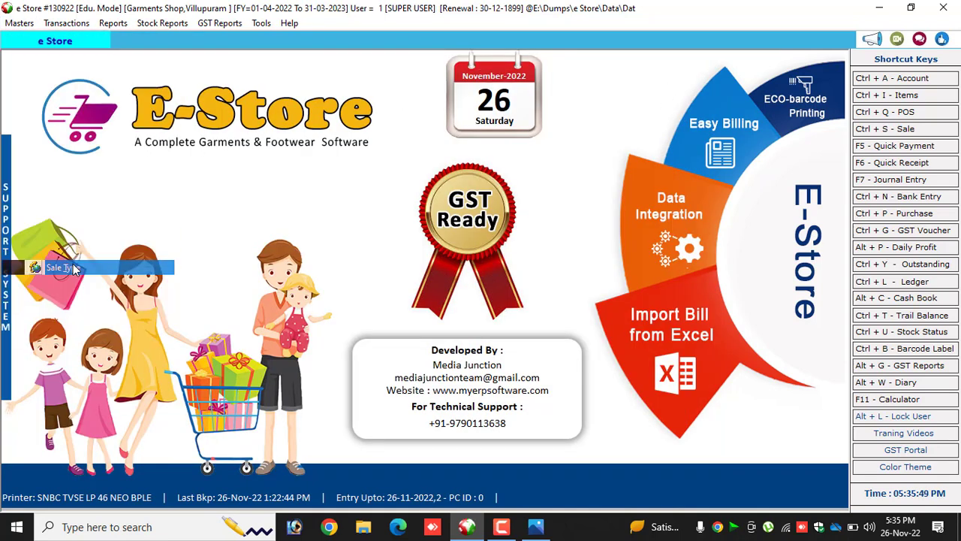
double_click(266, 176)
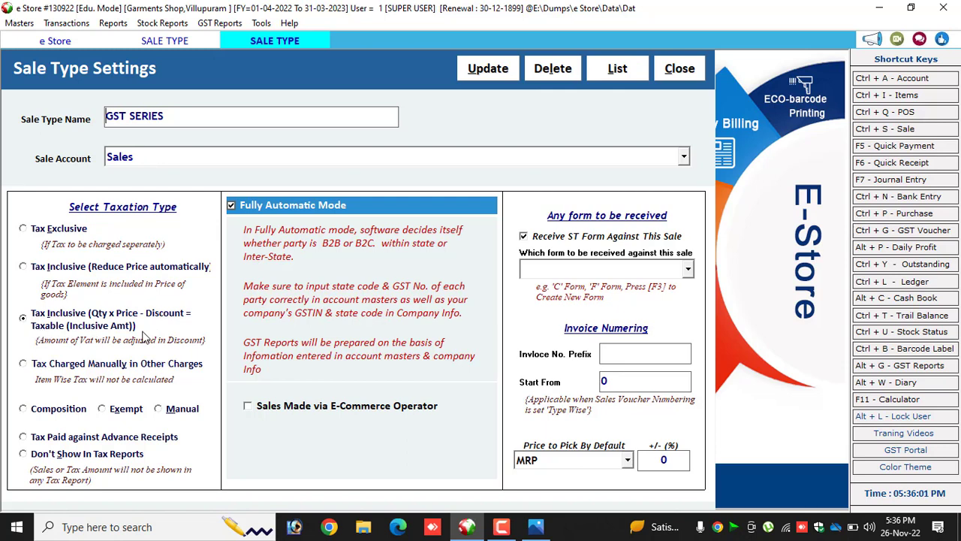
left_click(544, 461)
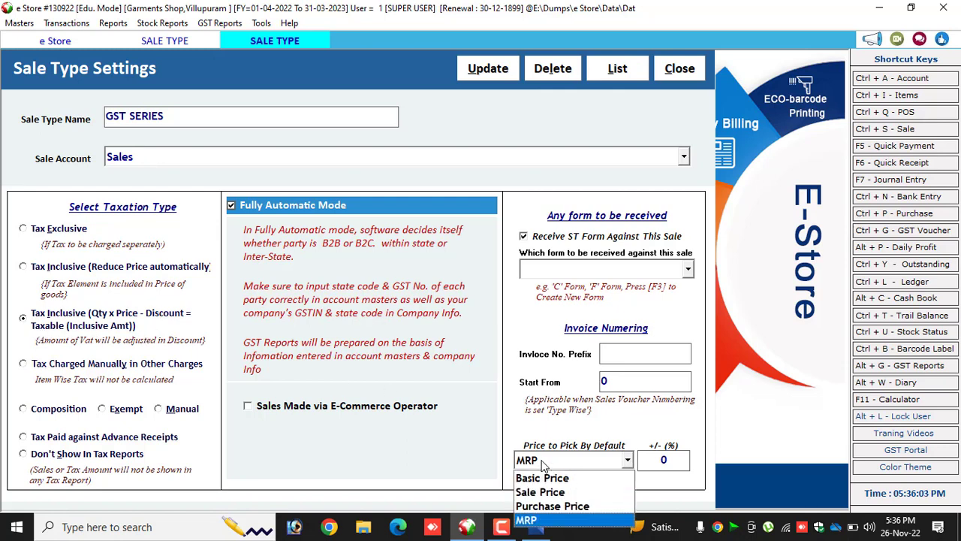
left_click(545, 461)
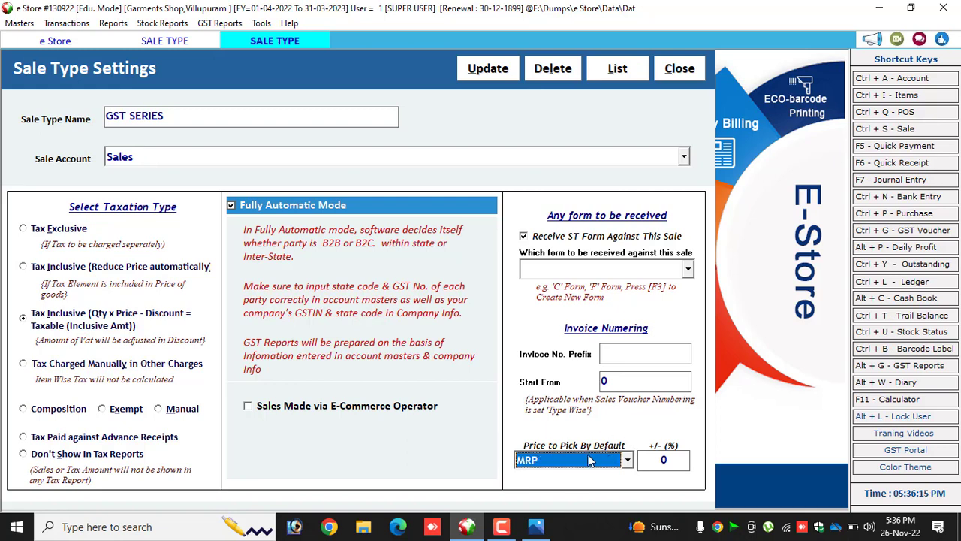
left_click(662, 72)
left_click(668, 86)
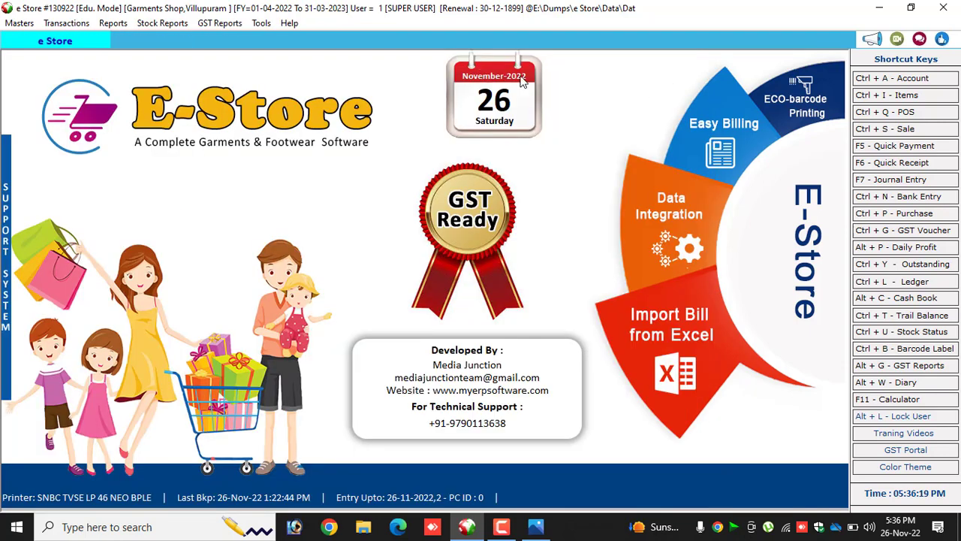
Open the list of items and start a new item entry with the item name T-shirt.
left_click(19, 23)
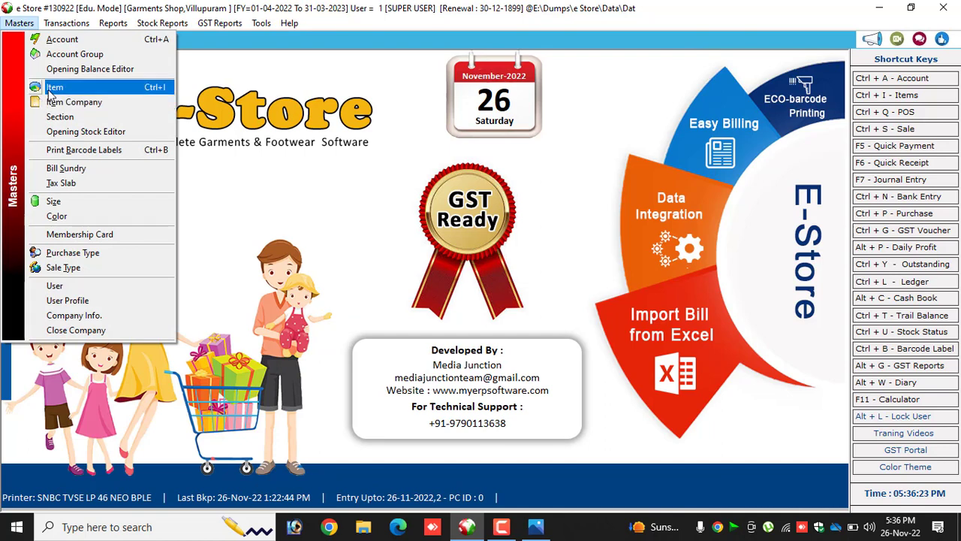
left_click(58, 89)
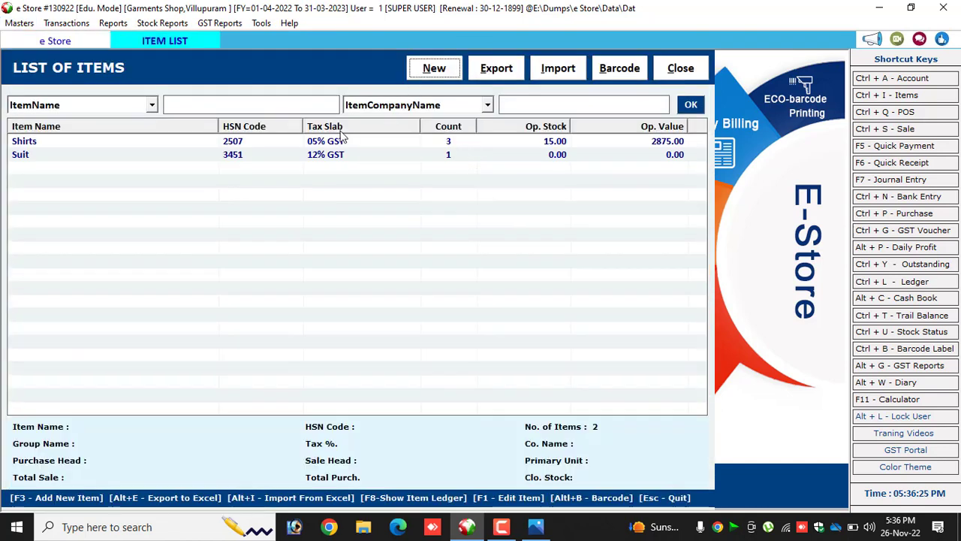
left_click(316, 156)
left_click(325, 143)
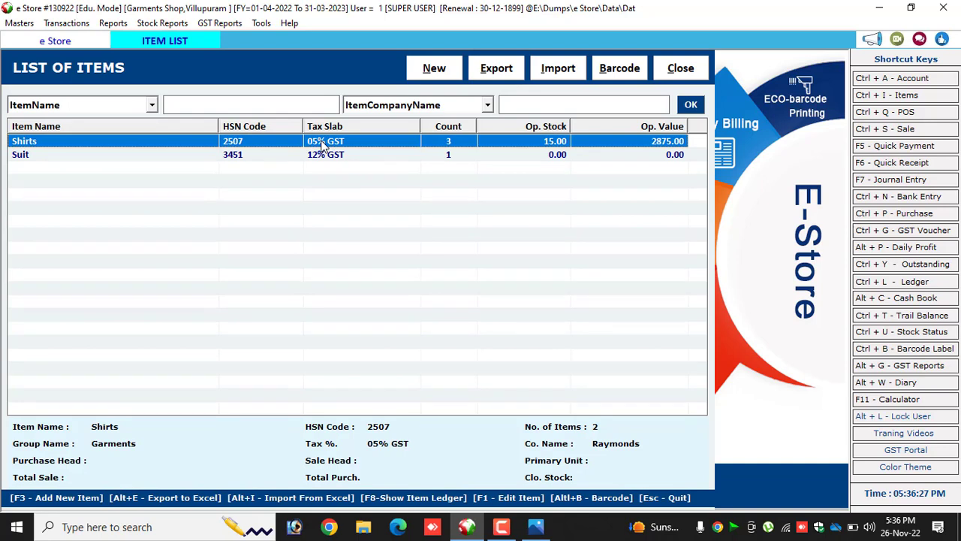
left_click(436, 70)
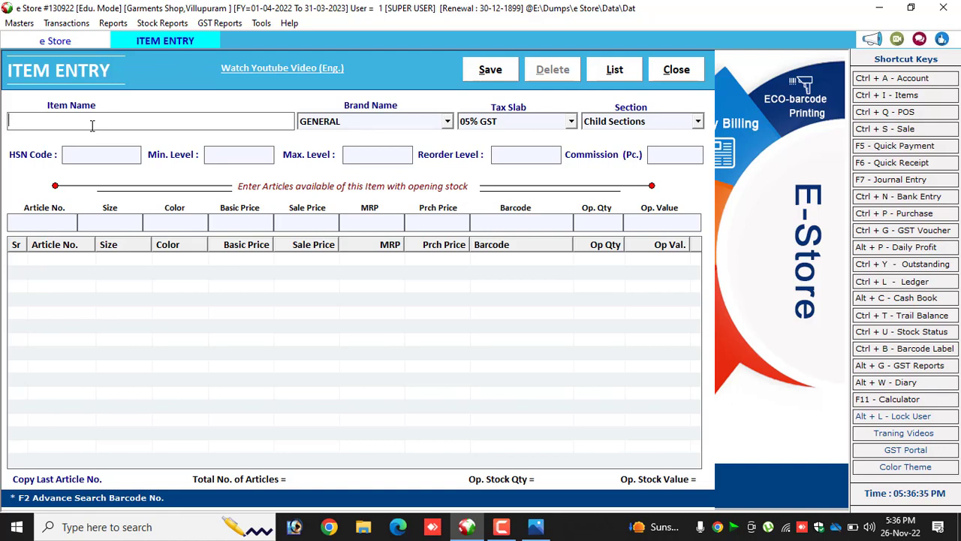
type("t-shirt")
key("Return")
Add a new item company named sks from the brand field and use it as the T-shirt's brand.
key("Down")
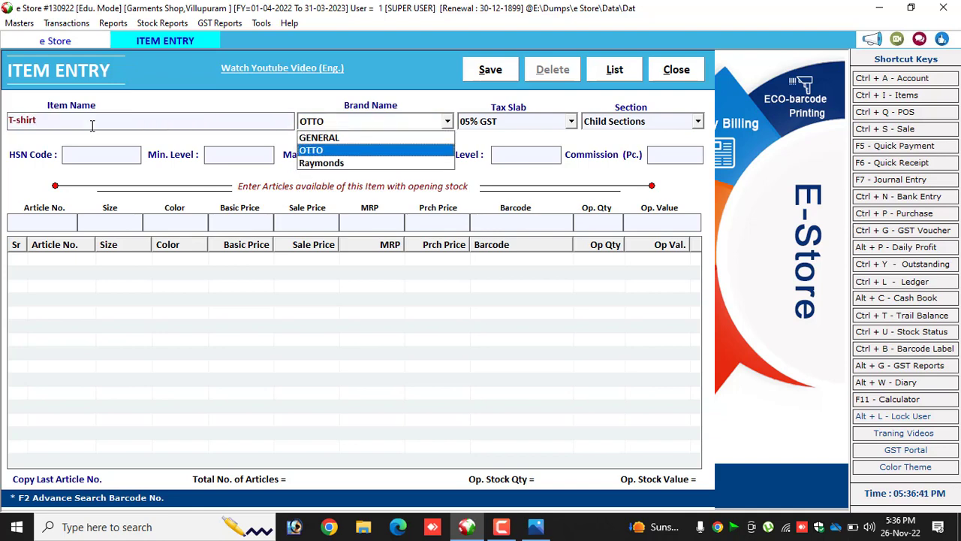
key("Up")
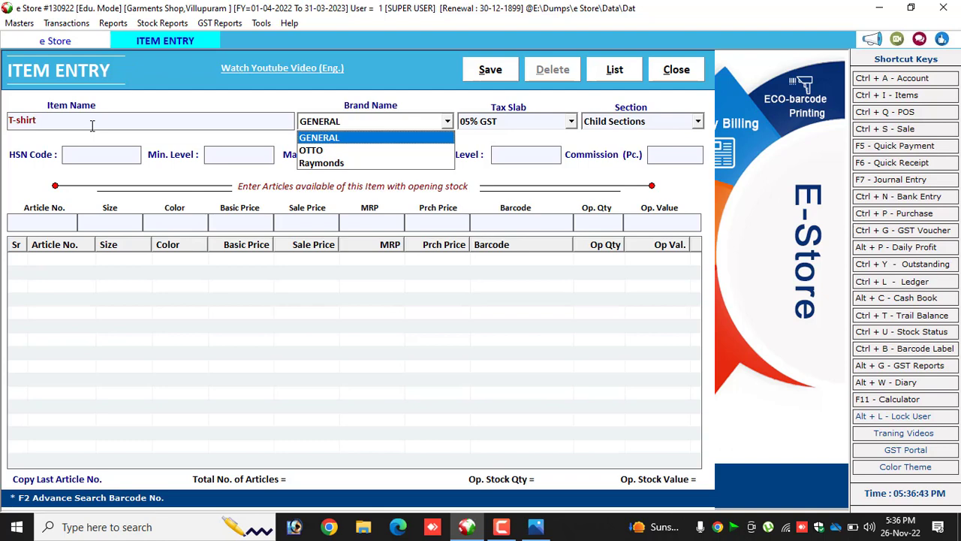
key("F3")
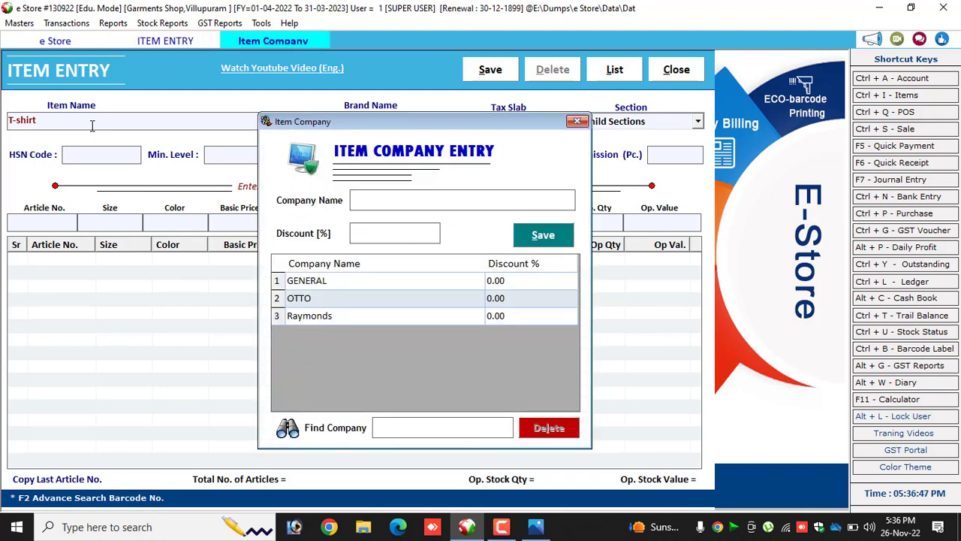
type("sks")
key("Return")
key("Return")
key("Return")
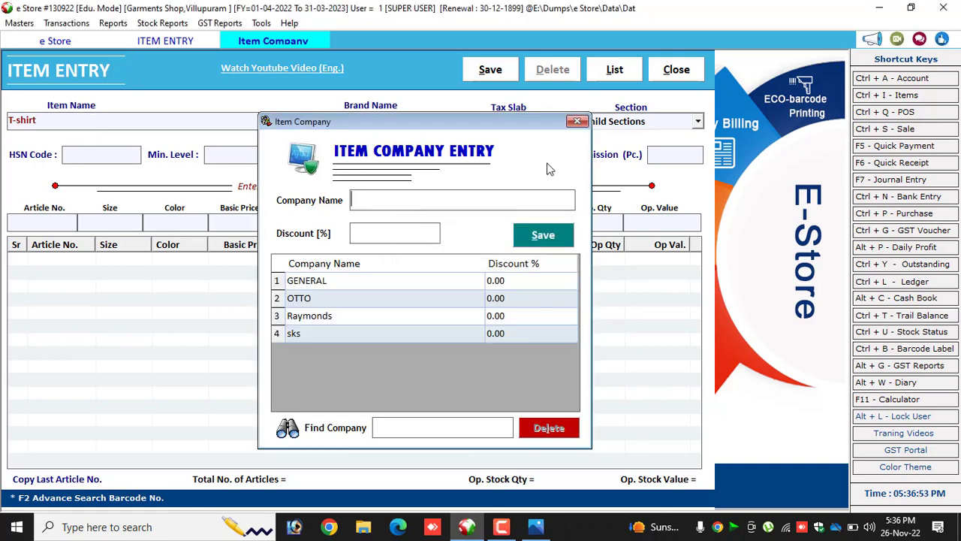
left_click(577, 121)
left_click(333, 126)
left_click(332, 126)
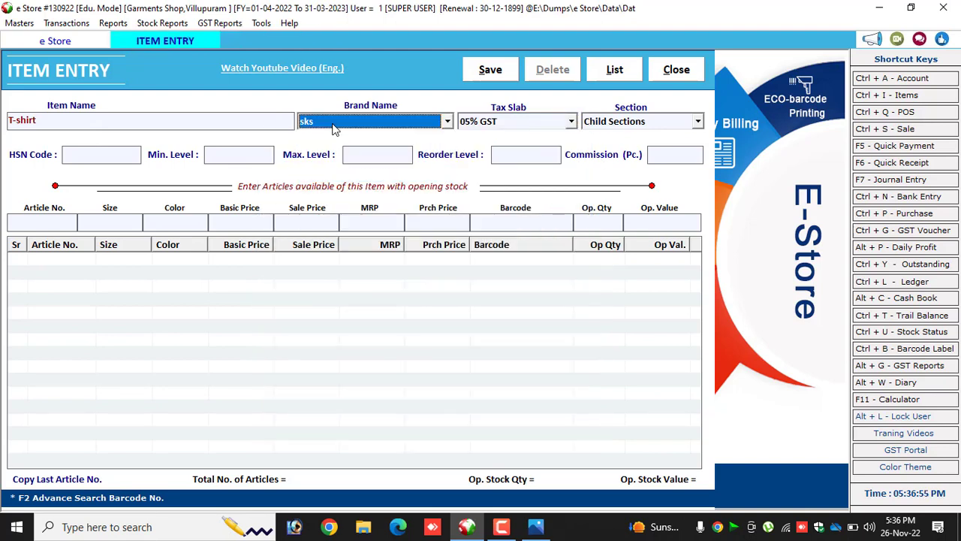
key("Return")
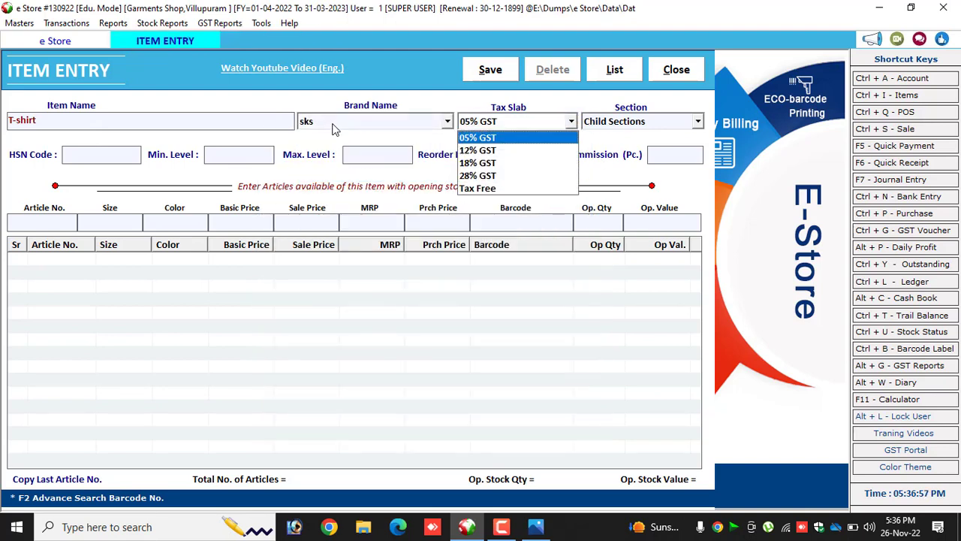
Accept 05% GST as the T-shirt's tax slab and assign the item to the Garments section.
key("Return")
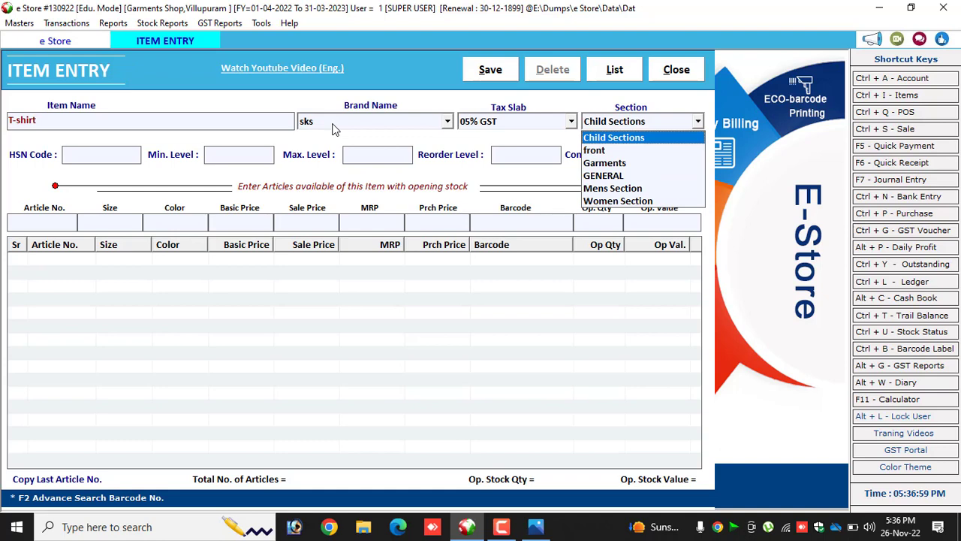
key("Down")
key("Down")
key("Return")
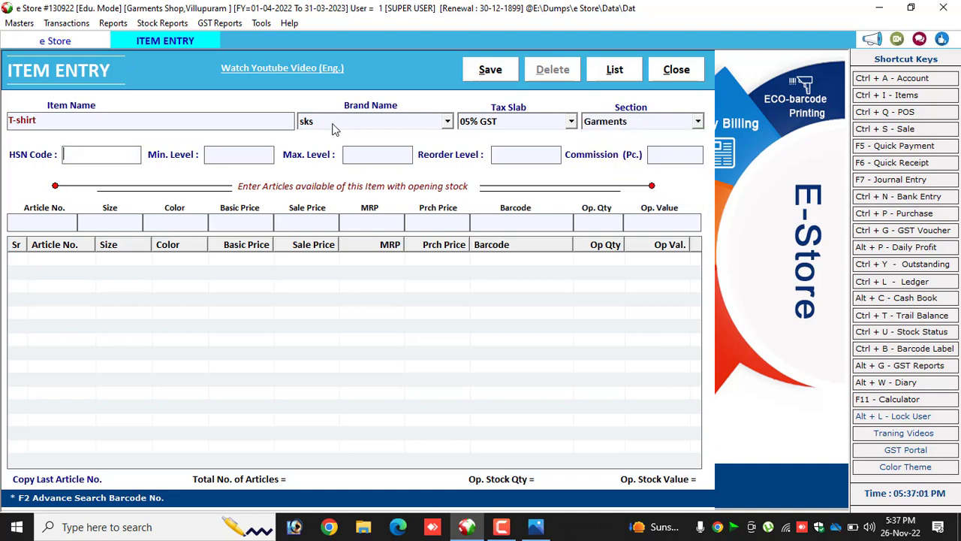
Enter HSN code 61, minimum level 25, maximum level 32, reorder level 50 and commission 2 for the item.
type("61")
key("Return")
type("2")
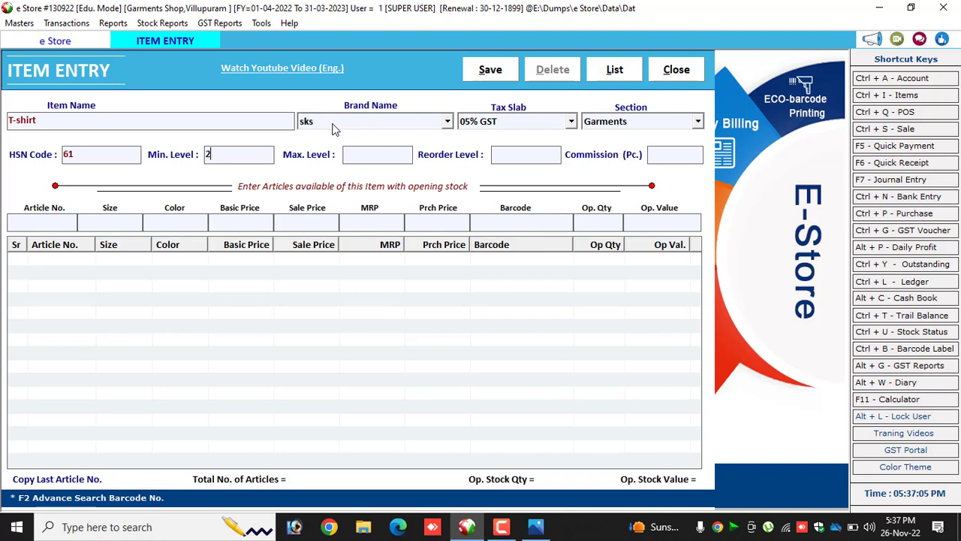
type("5")
key("Return")
type("32")
key("Return")
type("50")
key("Return")
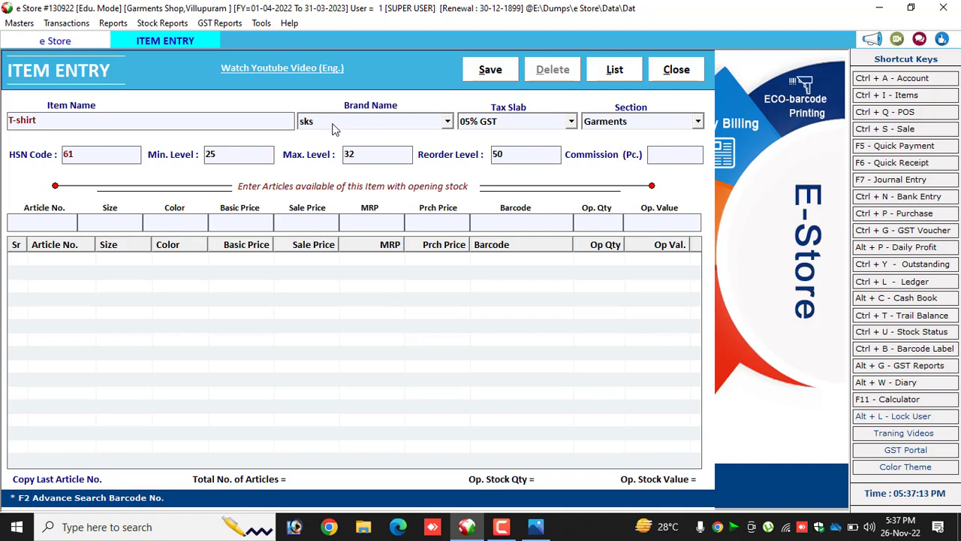
type("2")
key("Return")
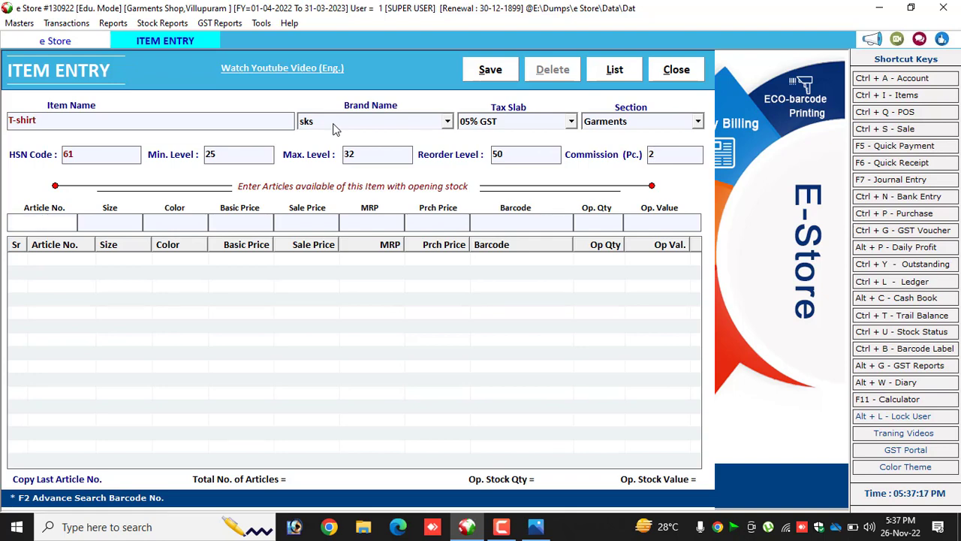
Start the first article with article number 658, size XL and color Brown.
type("658")
key("Return")
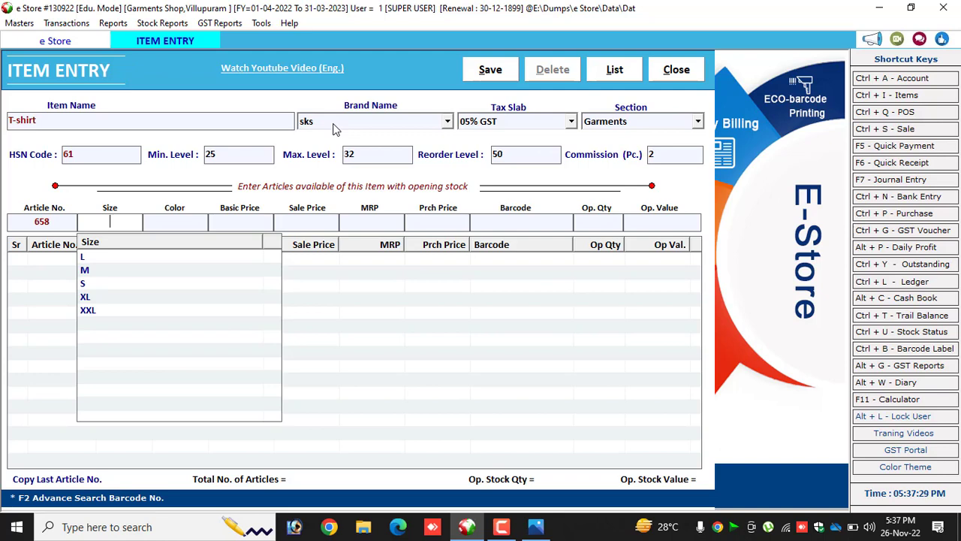
key("Down")
key("Down")
key("Down")
key("Down")
key("Down")
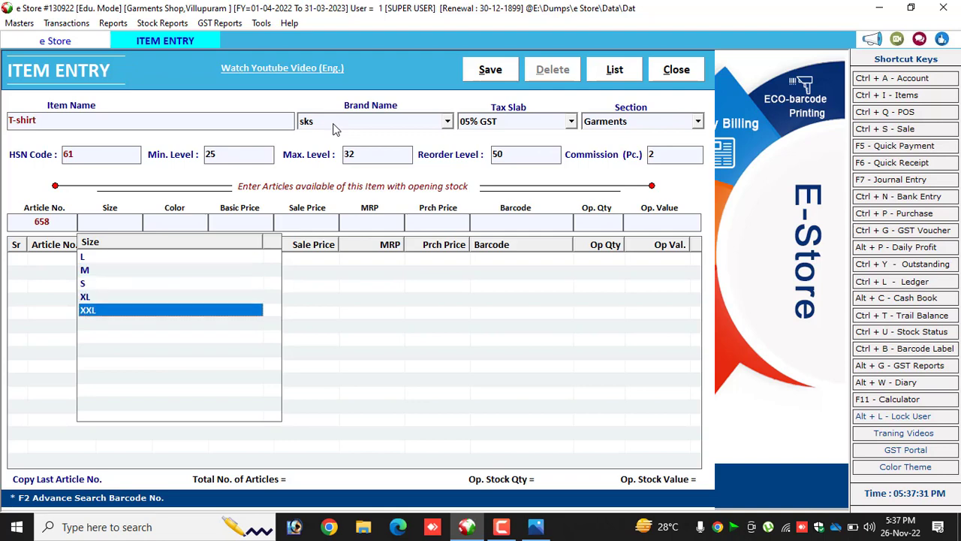
key("Up")
key("Up")
key("Up")
key("Up")
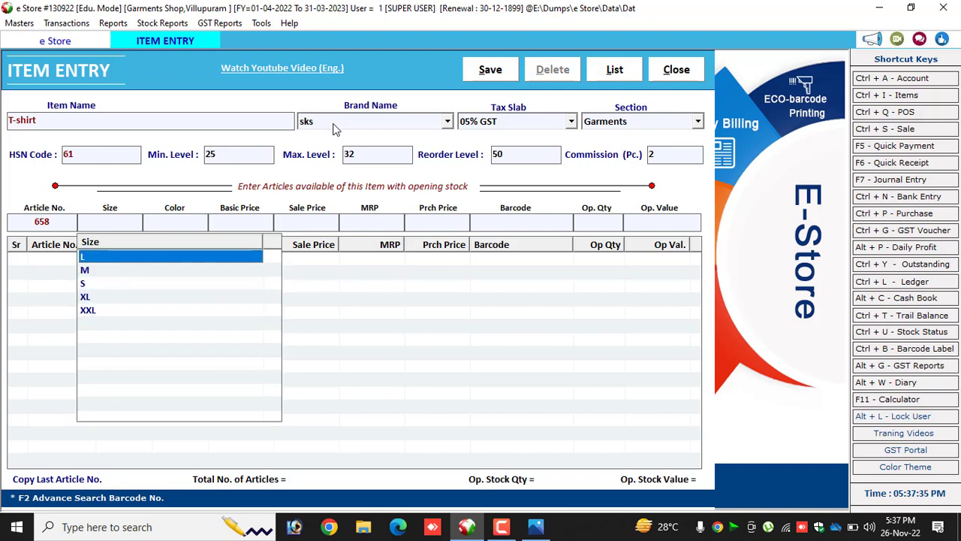
key("Down")
key("Down")
key("Down")
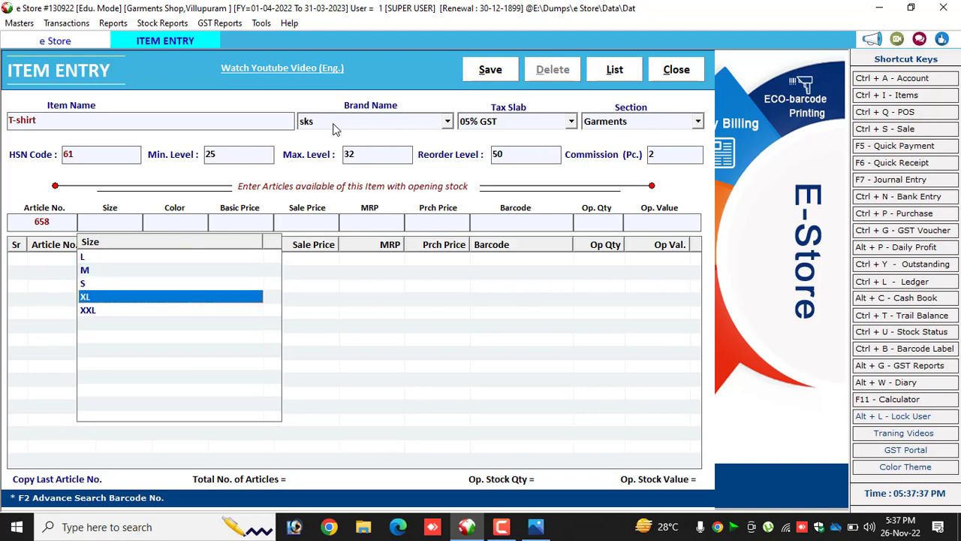
key("Return")
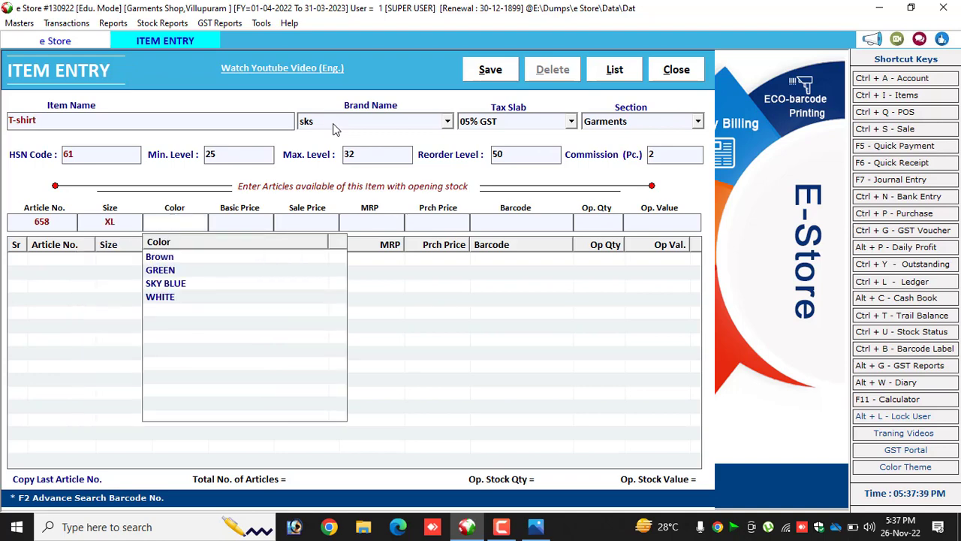
key("Down")
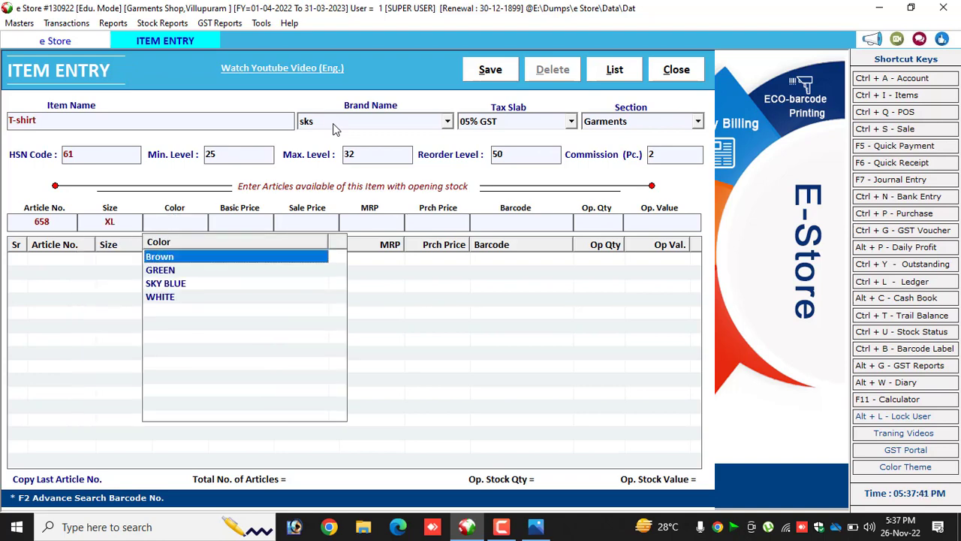
key("Return")
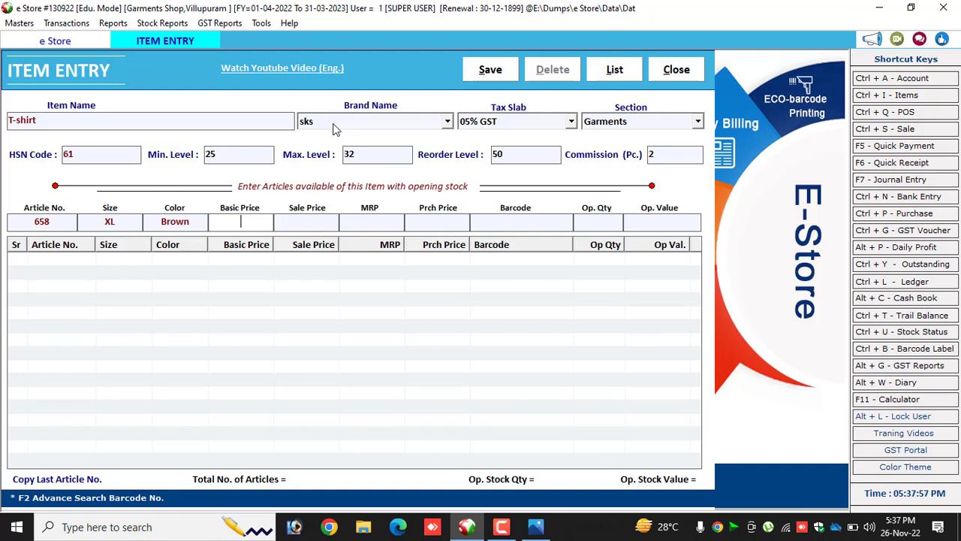
Give article 658 basic price 175, sale price 350, MRP 450, purchase price 190 and opening quantity 10, without a barcode, and add it.
type("175")
key("Return")
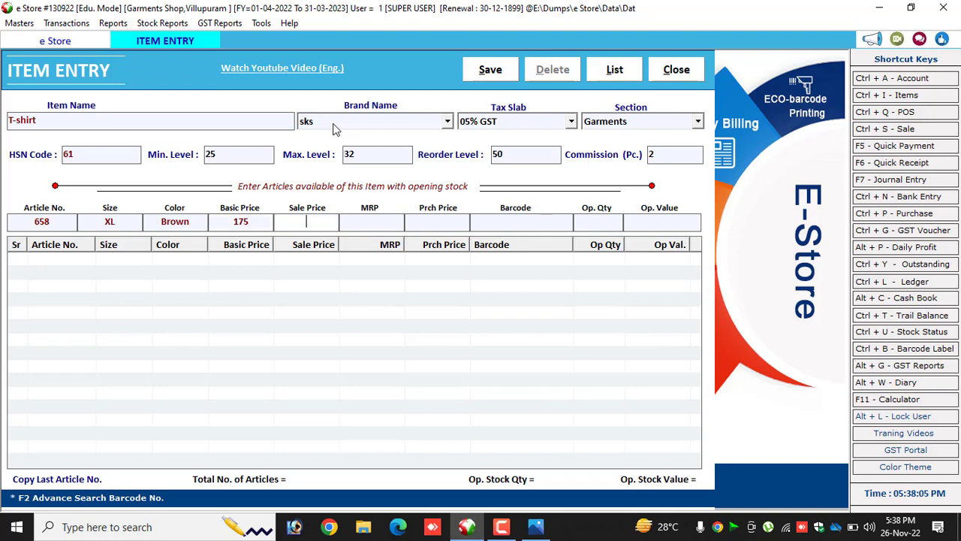
type("350")
key("Return")
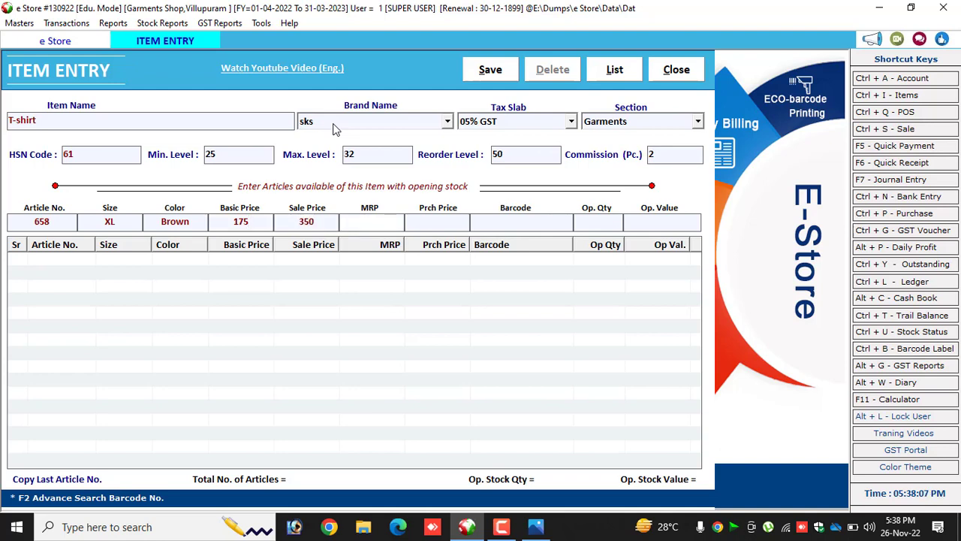
type("450")
key("Return")
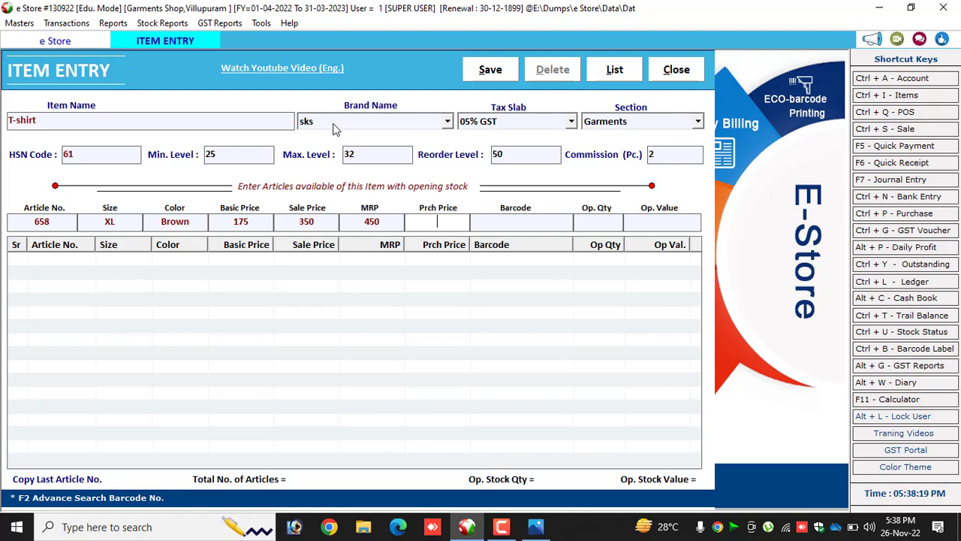
type("190")
key("Return")
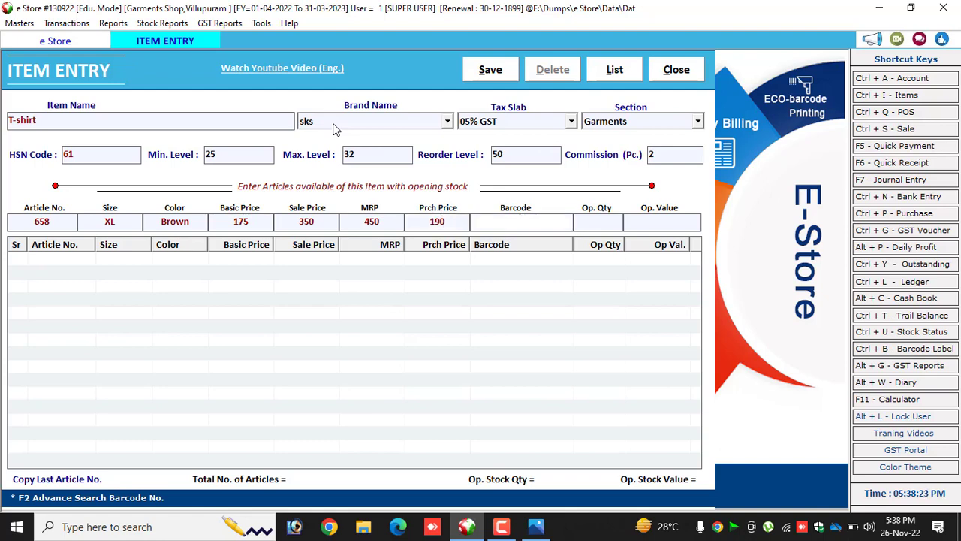
key("Return")
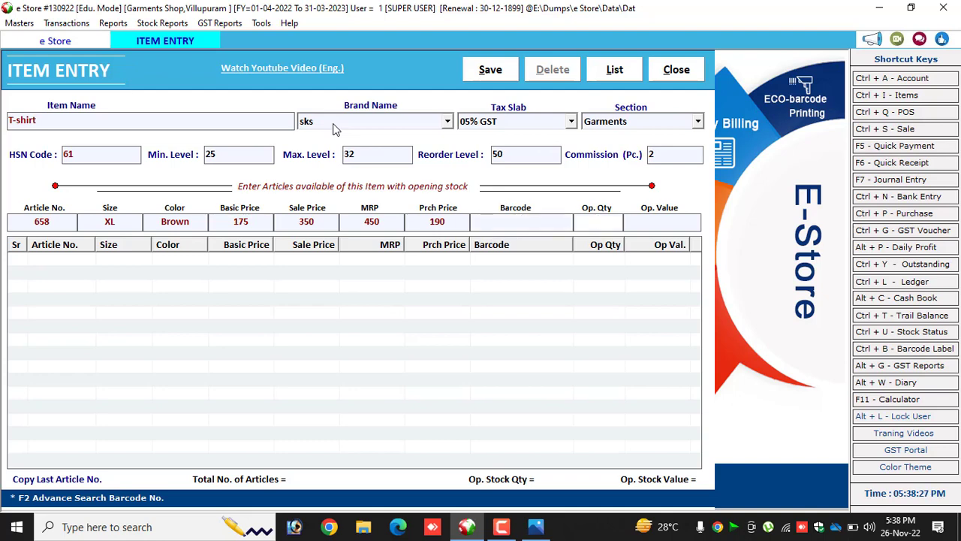
type("10")
key("Return")
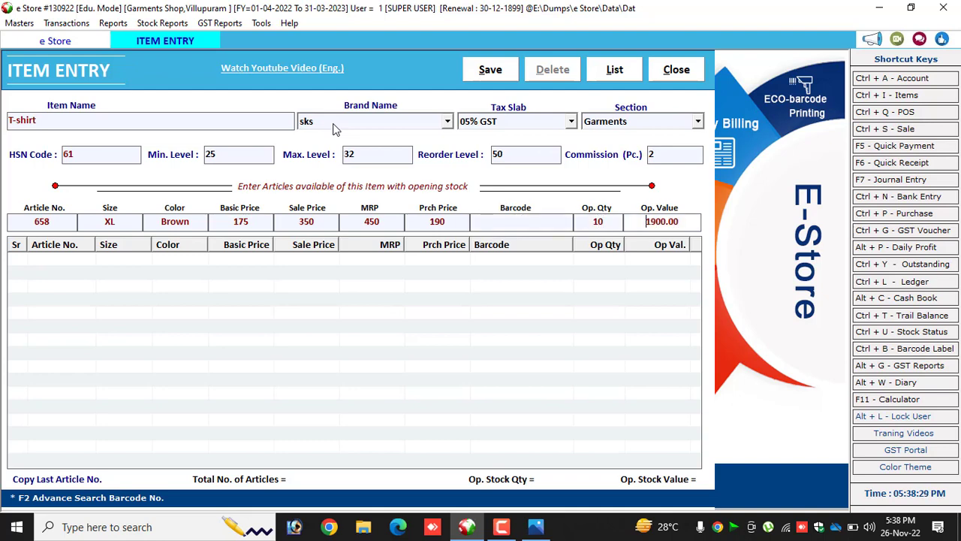
key("Return")
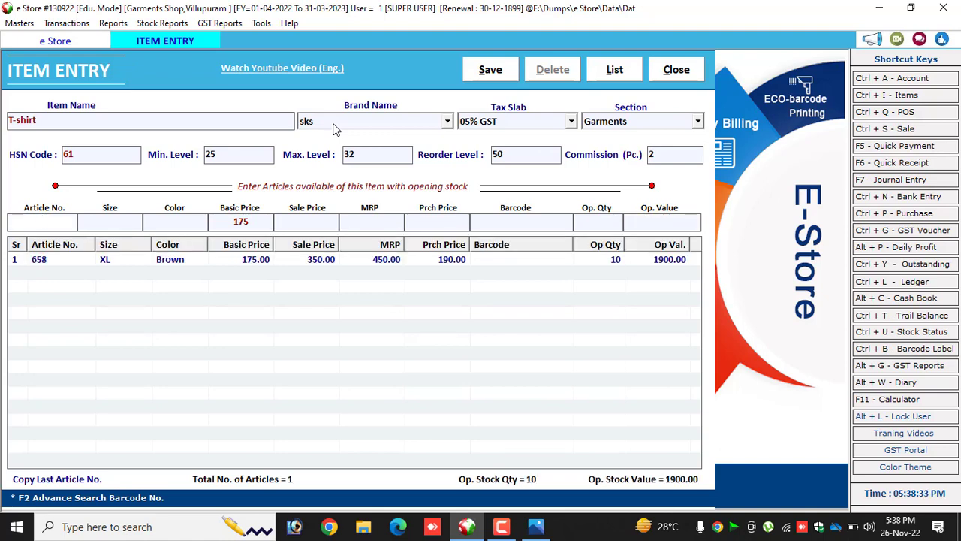
Start a second article with article number 369, size XXL and color SKY BLUE.
type("369")
key("Return")
key("Down")
key("Down")
key("Down")
key("Return")
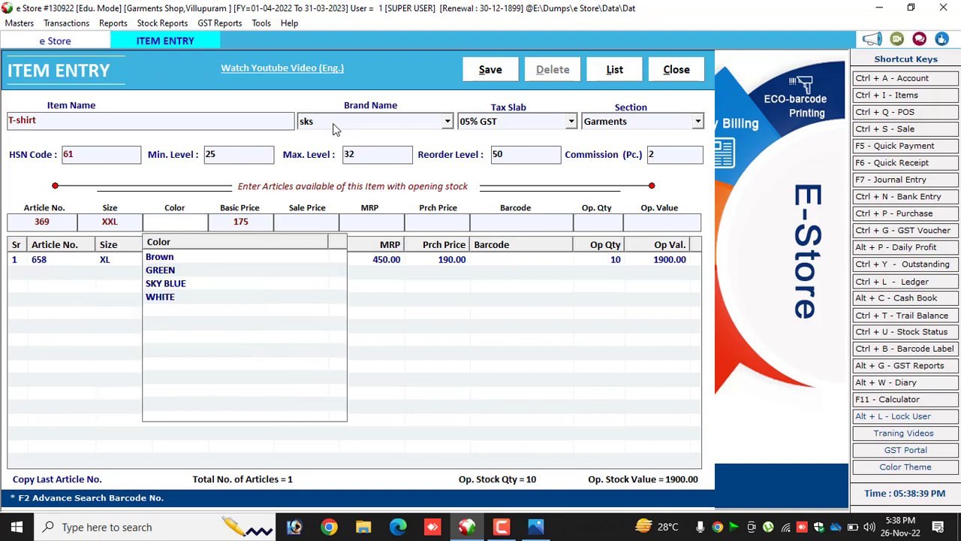
key("Down")
key("Down")
key("Down")
key("Return")
Give article 369 basic price 180, sale price 369, MRP 754, purchase price 205 and opening quantity 5, without a barcode, and add it.
type("180")
key("Return")
type("369")
key("Return")
type("7")
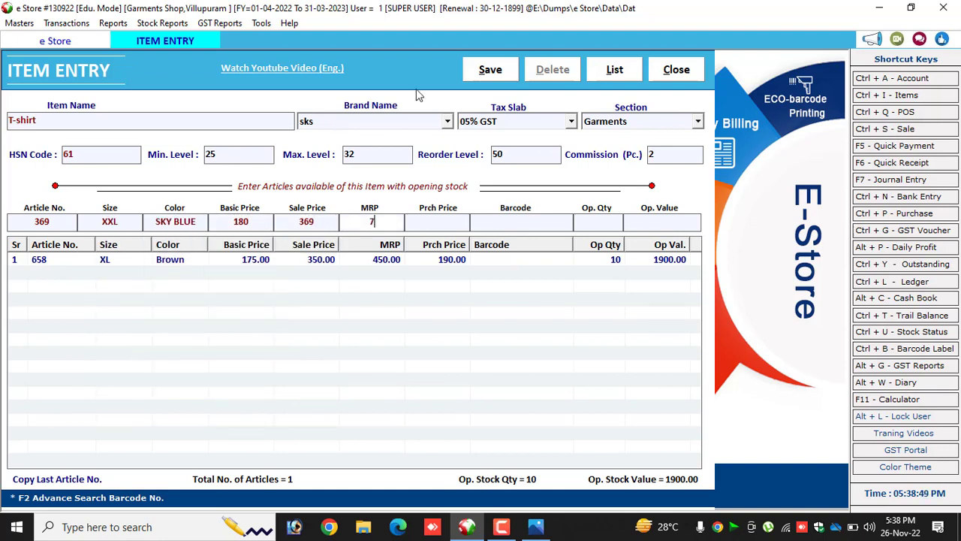
type("54")
key("Return")
type("205")
key("Return")
key("Return")
type("5")
key("Return")
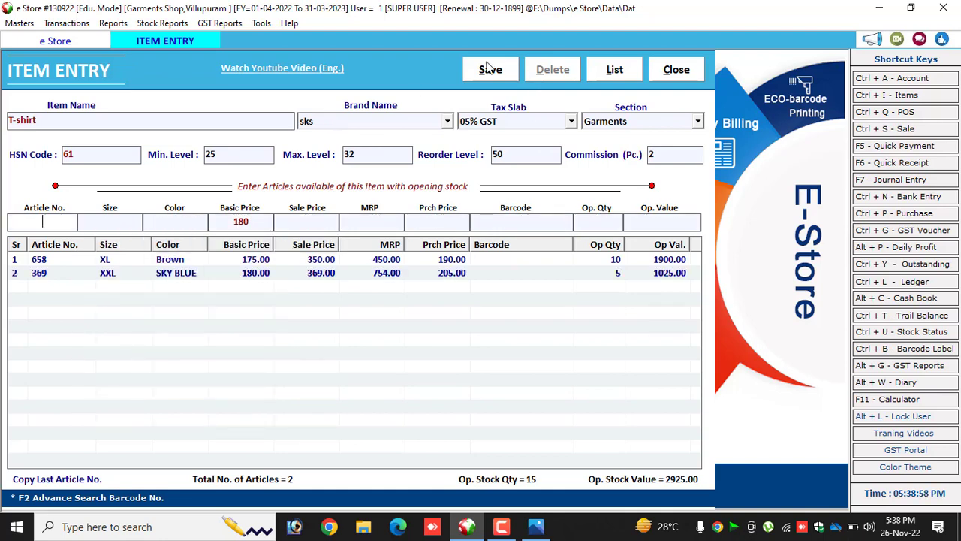
Save the T-shirt item with its two articles and close the item entry form.
left_click(489, 69)
left_click(545, 316)
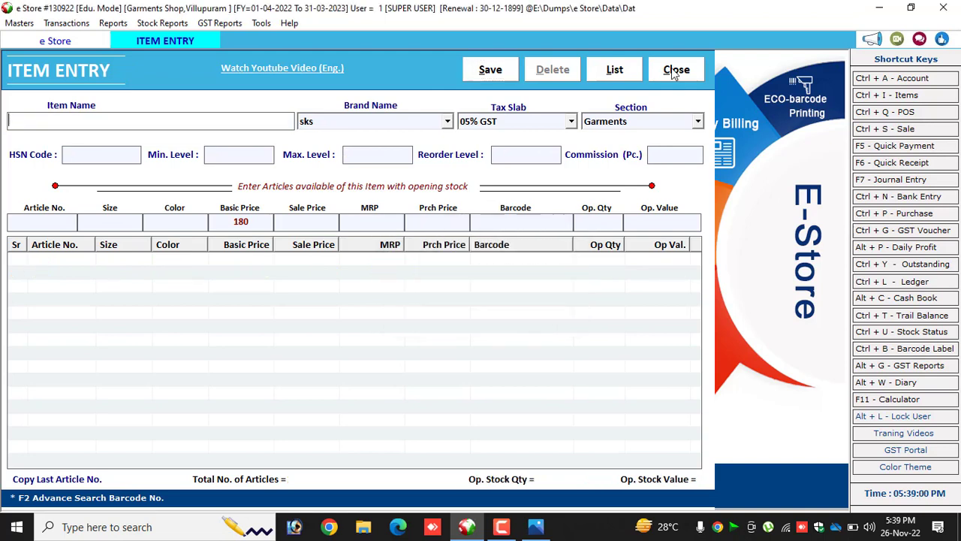
left_click(673, 69)
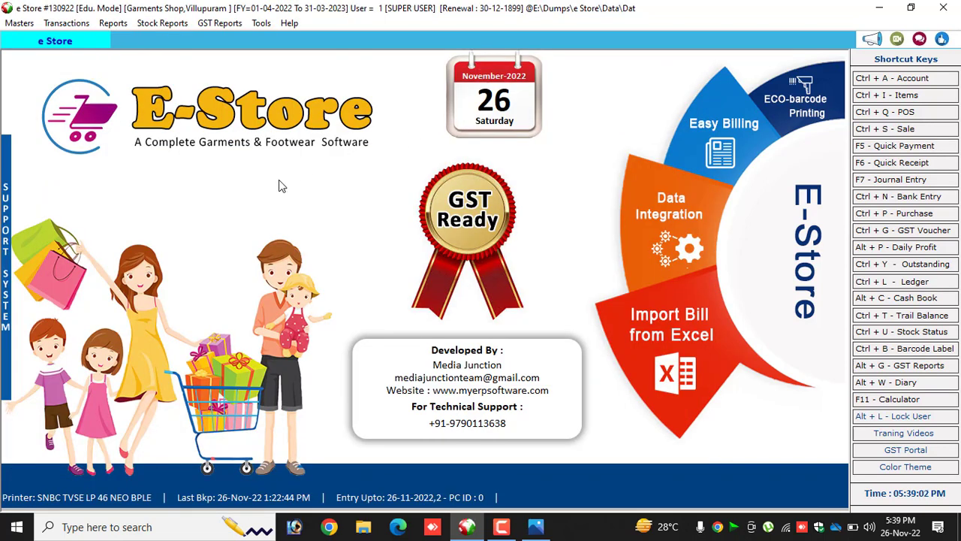
Start a new POS bill, keeping the default date, Cash customer and GST SERIES sale type, and enter the customer's mobile number.
left_click(66, 23)
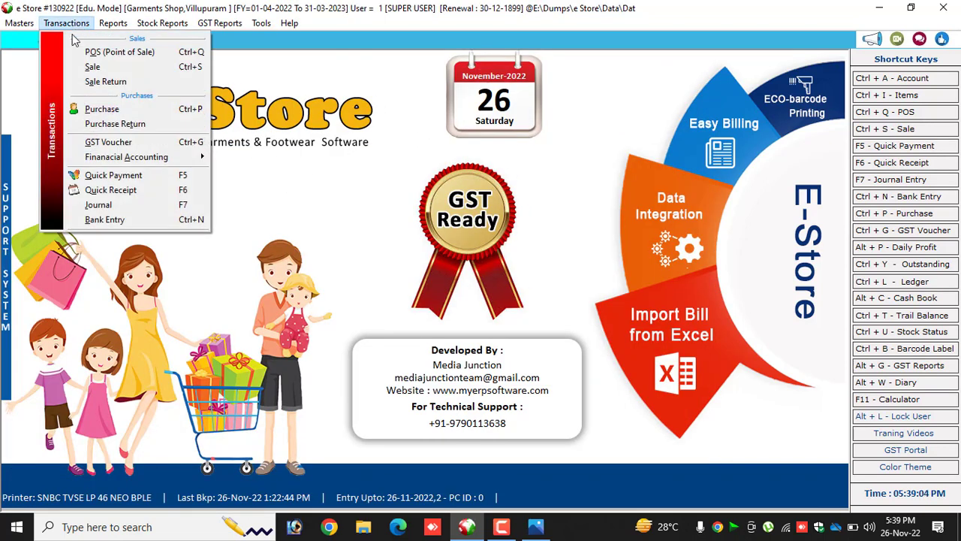
left_click(98, 52)
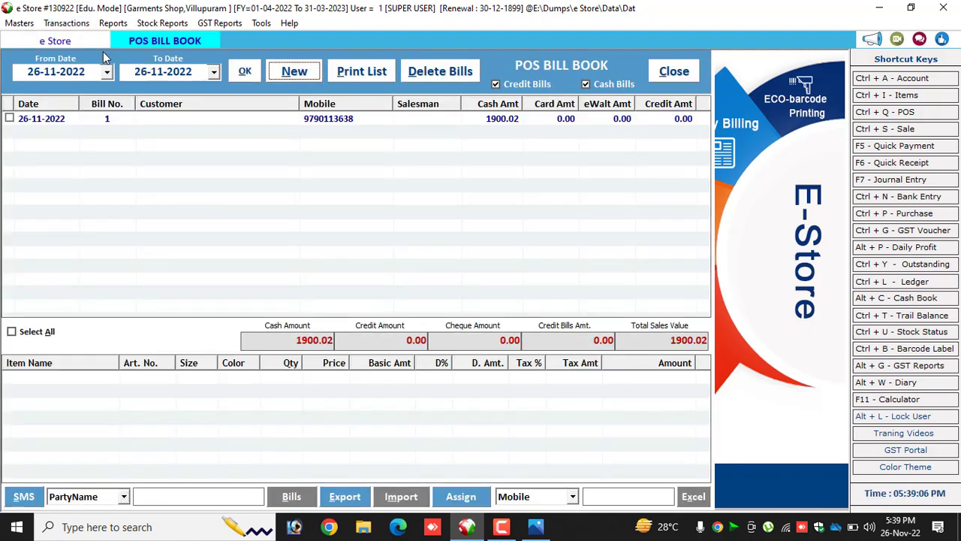
left_click(284, 75)
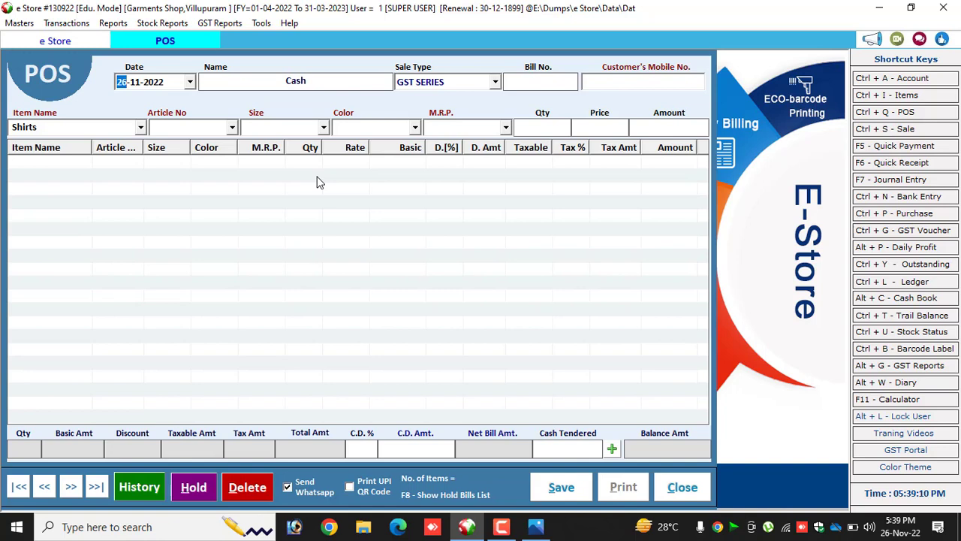
key("Return")
key("Return")
key("Return")
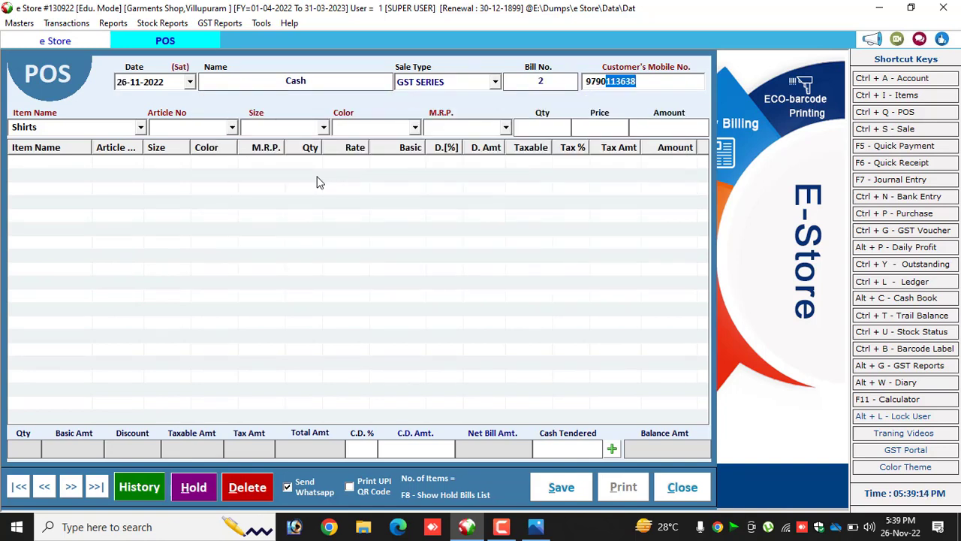
key("Return")
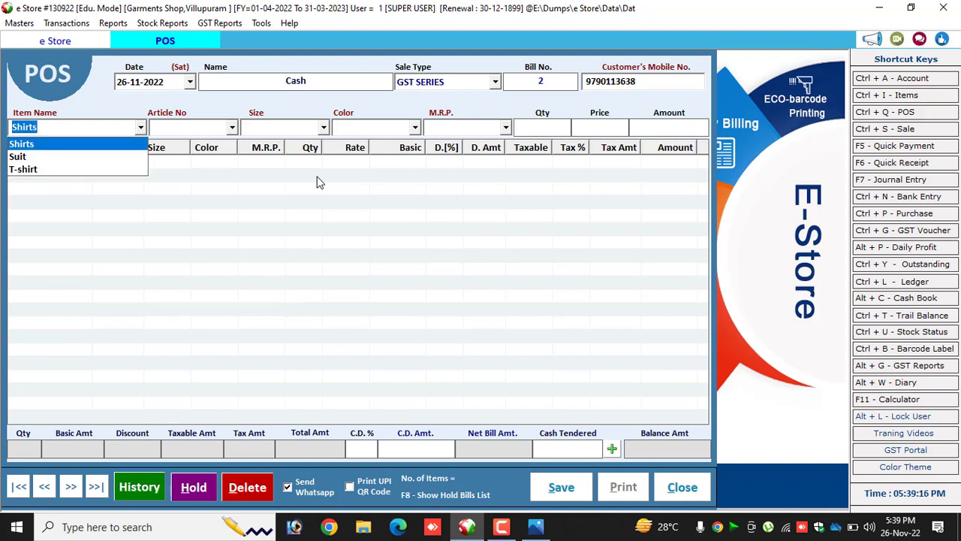
Choose the Shirts item with article 786, size XL, color WHITE and MRP 1200 for the first bill line.
key("Return")
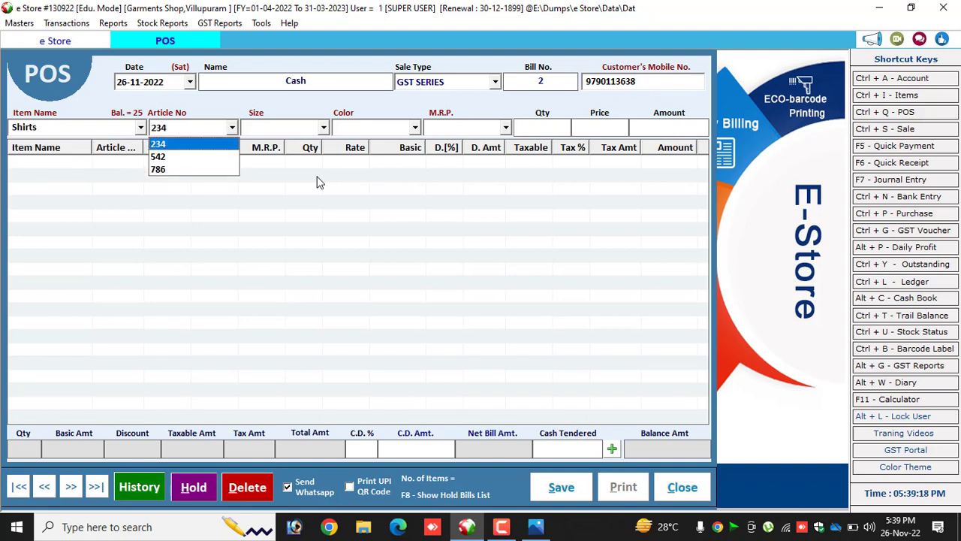
key("Down")
key("Down")
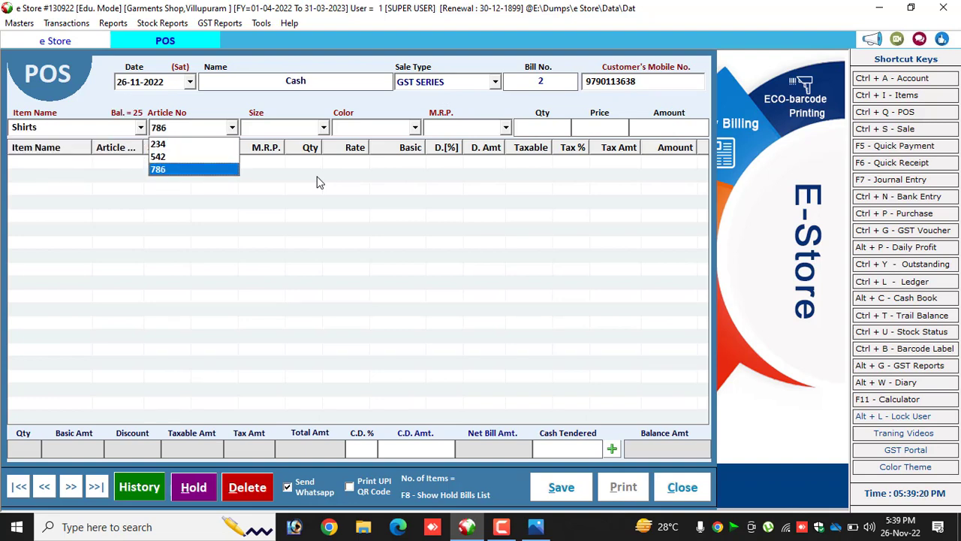
key("Return")
key("Return")
key("Return")
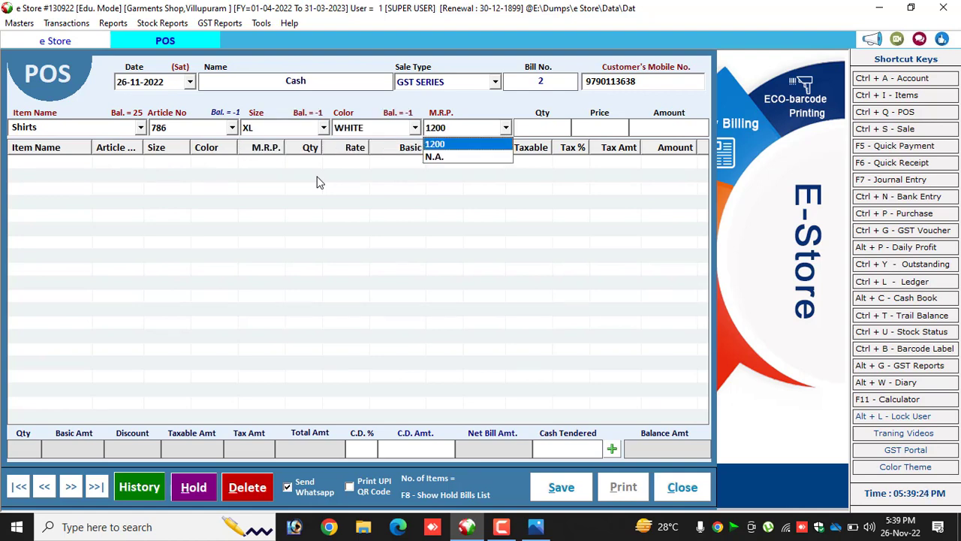
key("Return")
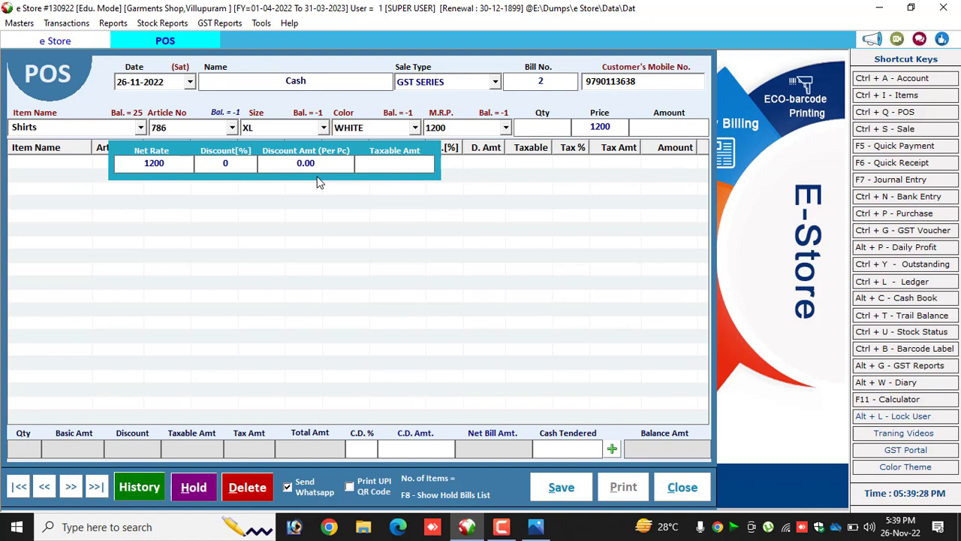
Add article 786 to the bill with quantity 1, price 1200 and no discount.
type("1")
key("Return")
key("Return")
key("Return")
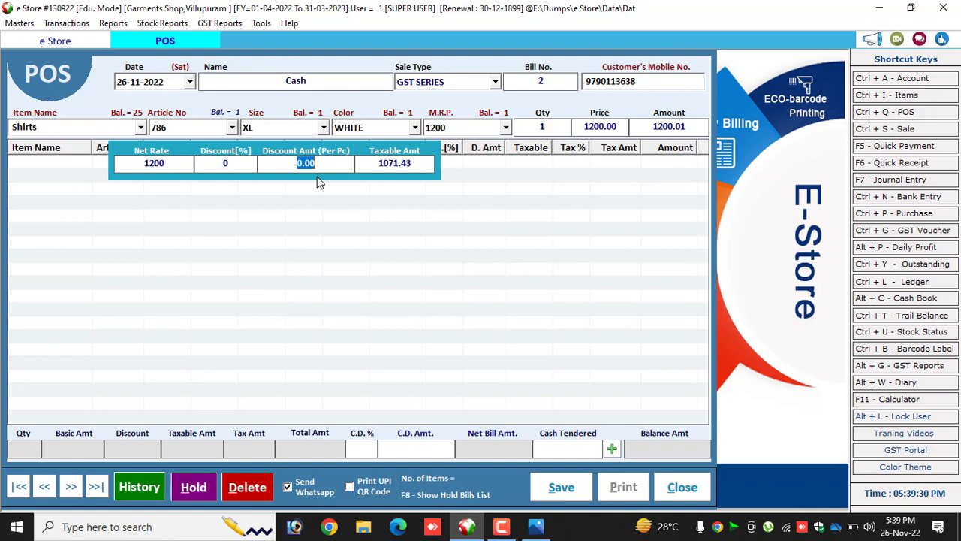
key("Return")
key("Return")
key("Return")
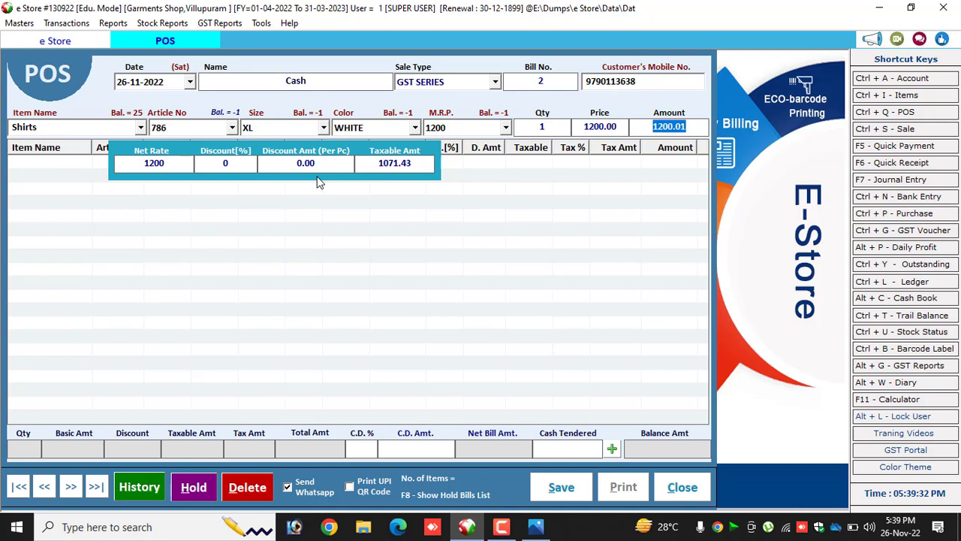
key("Return")
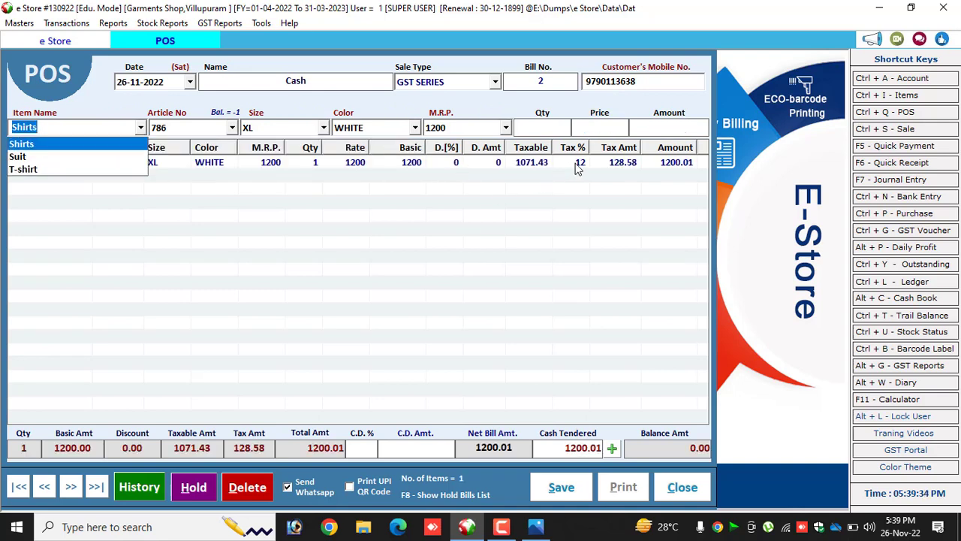
left_click(578, 168)
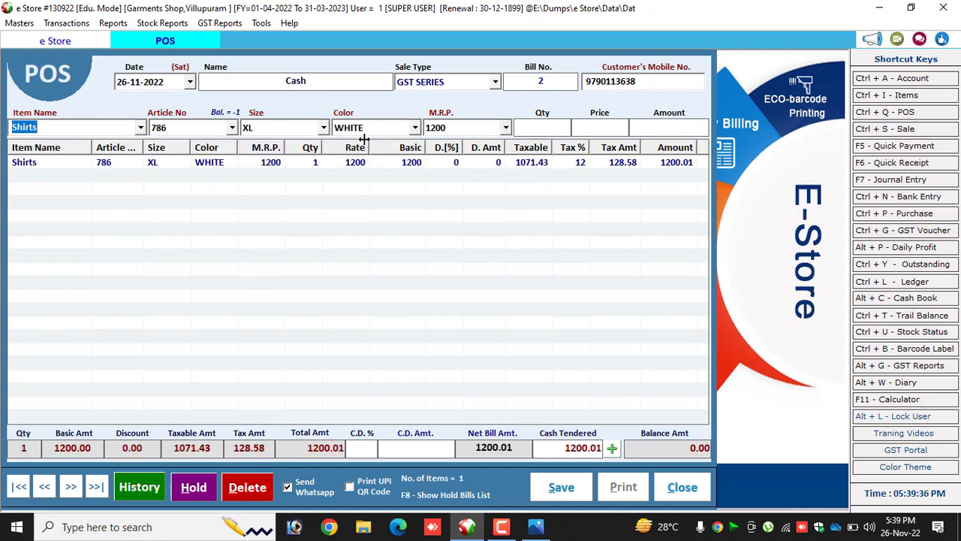
Choose the Shirts item with article 542, size M, color GREEN and MRP 350 for the second bill line.
key("Return")
key("Down")
key("Return")
key("Return")
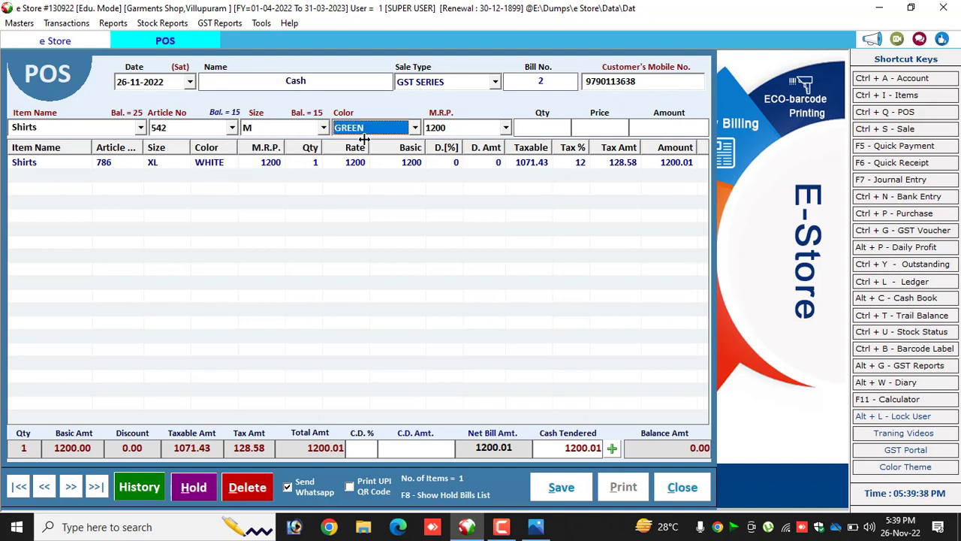
key("Return")
Add article 542 to the bill with quantity 2, price 350 and no discount.
key("Return")
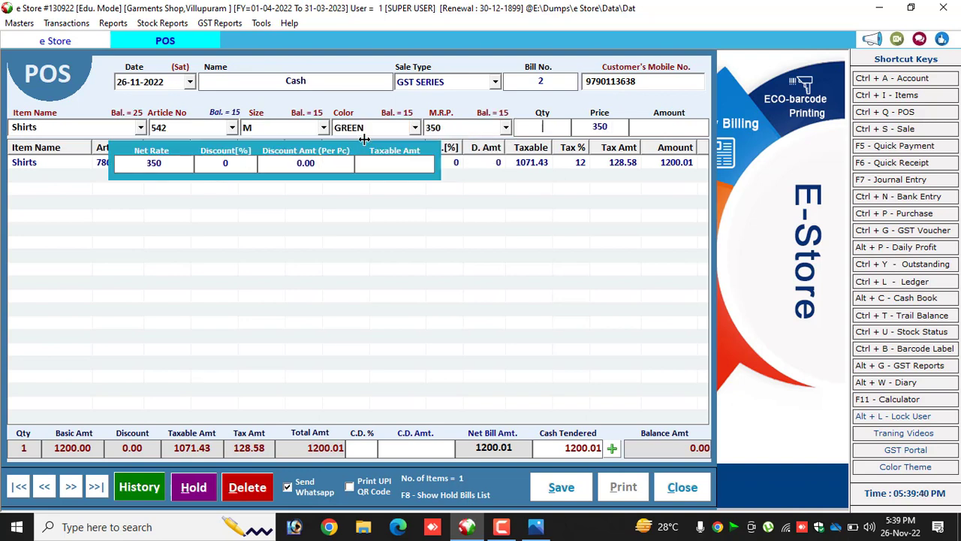
type("2")
key("Return")
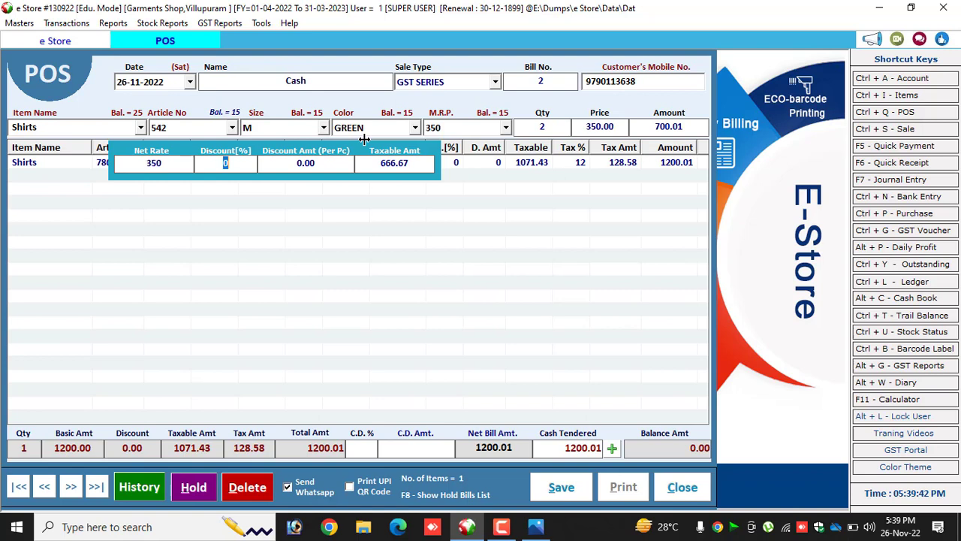
key("Return")
key("Return")
key("Return")
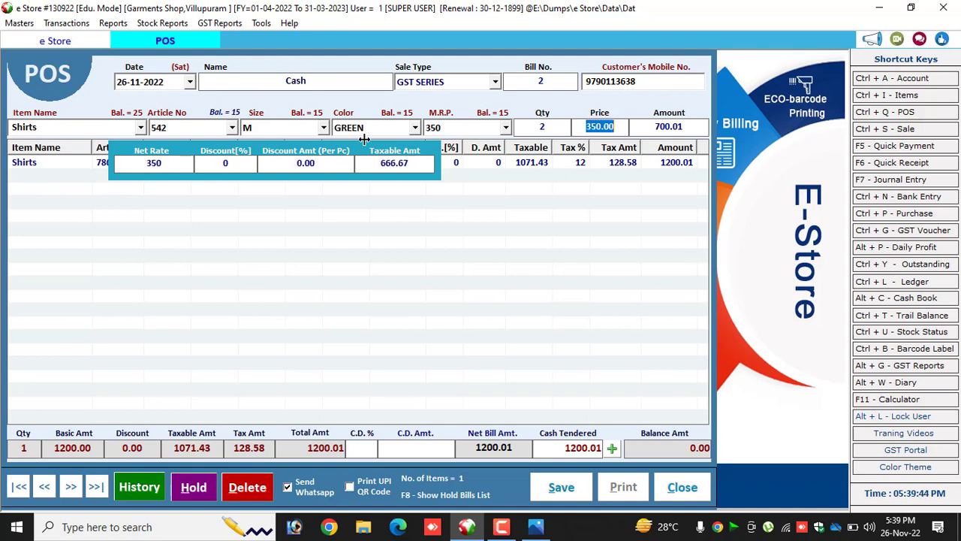
key("Return")
key("Return")
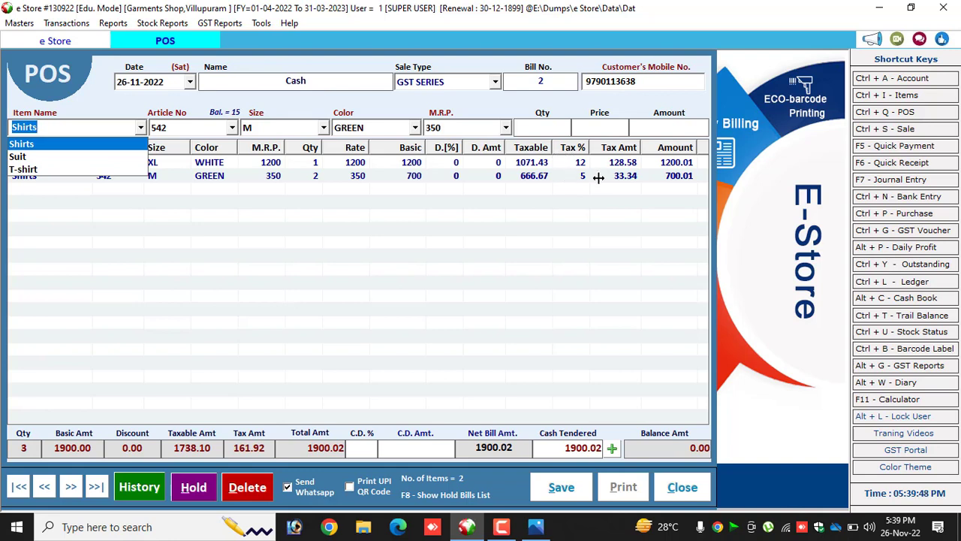
Compare the tax percentages applied to the two shirt lines of the bill.
left_click(489, 219)
left_click(576, 163)
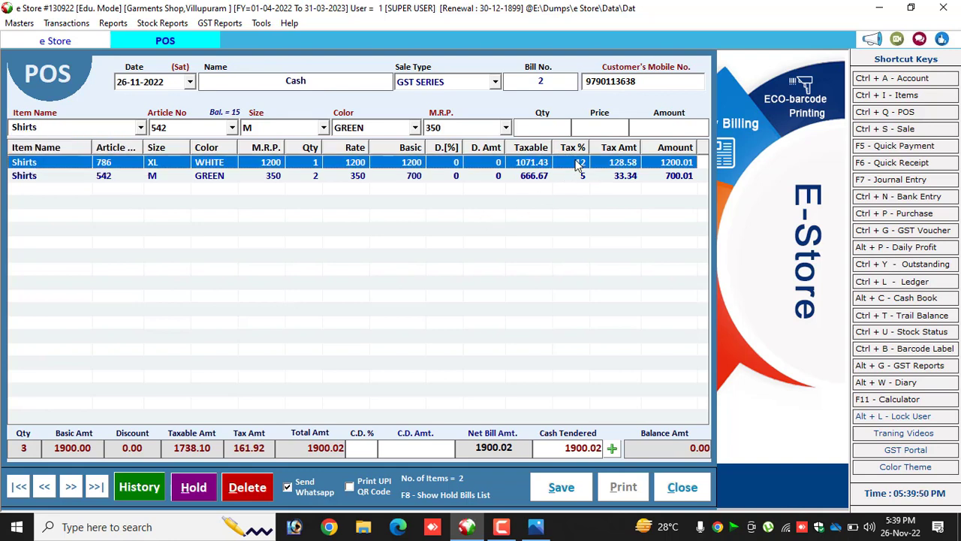
left_click(578, 176)
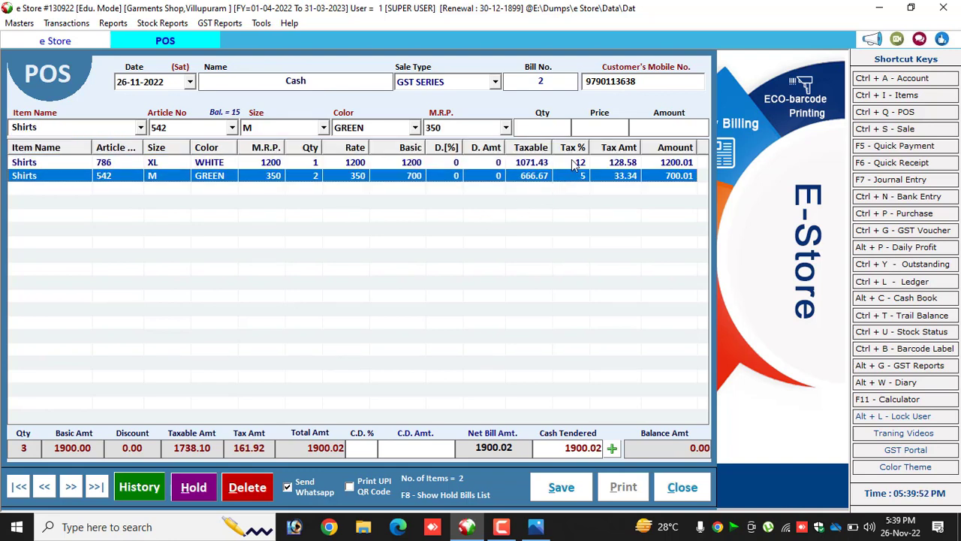
left_click(575, 163)
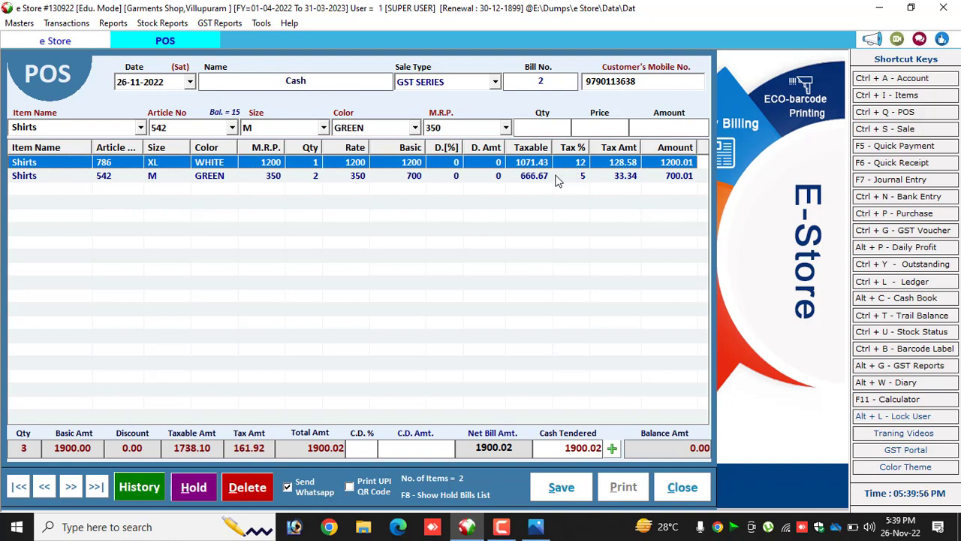
left_click(558, 178)
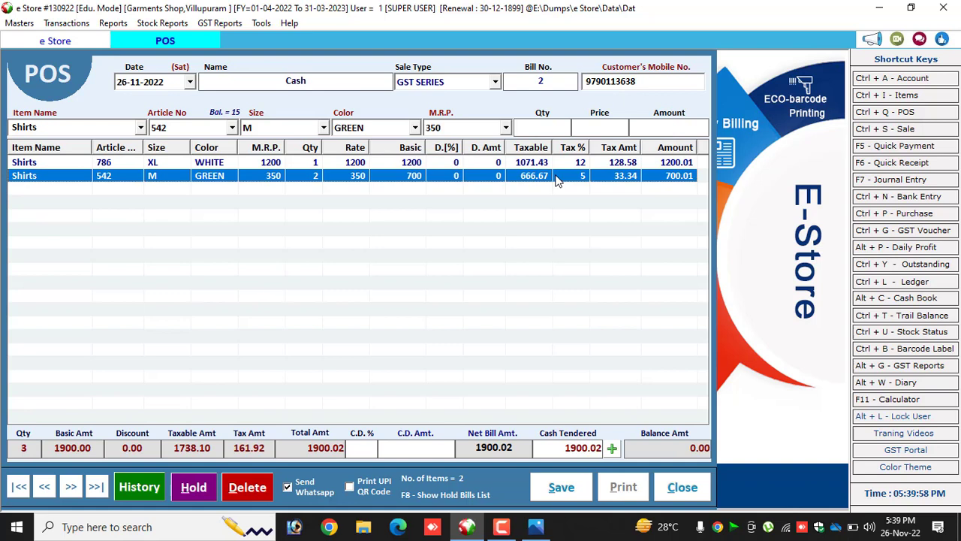
Save and print the bill with WhatsApp sending turned off, and close the POS form.
left_click(289, 486)
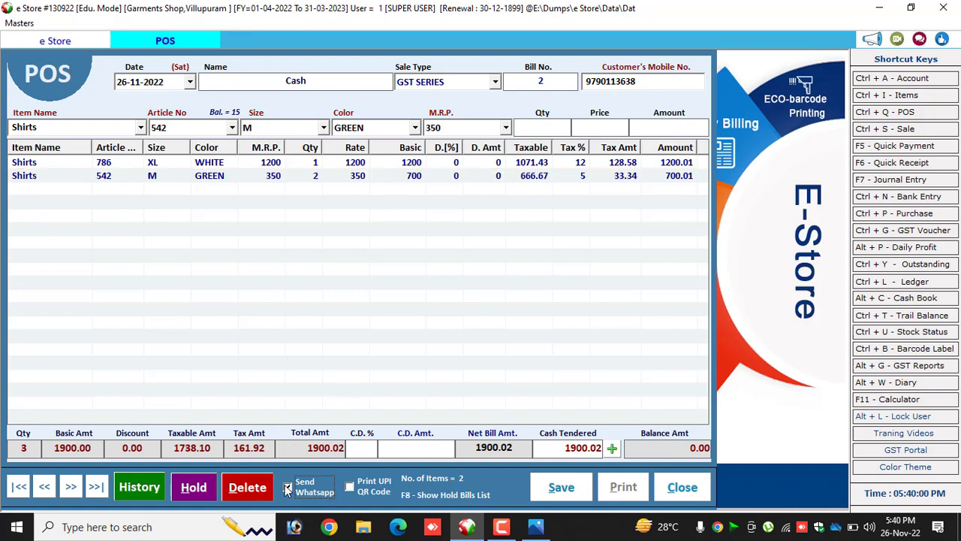
left_click(562, 493)
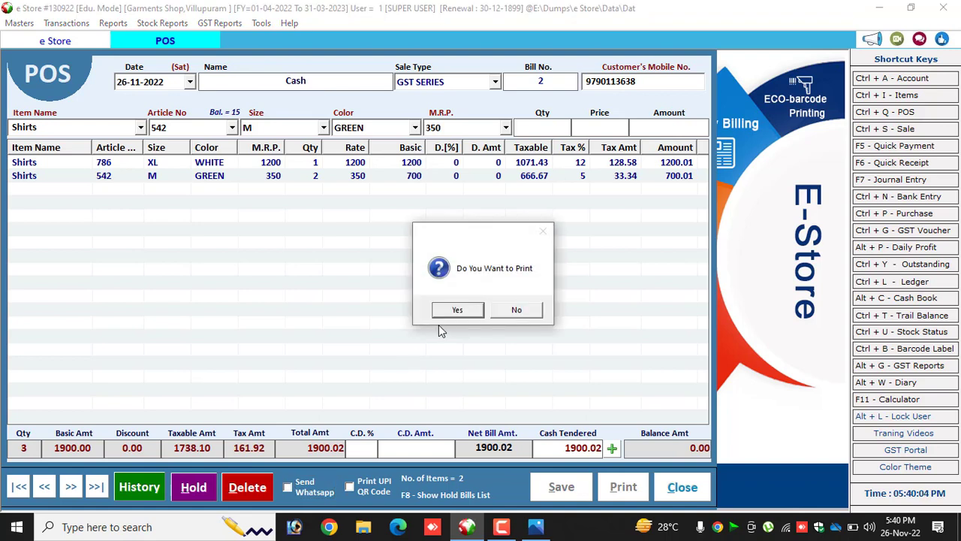
left_click(457, 310)
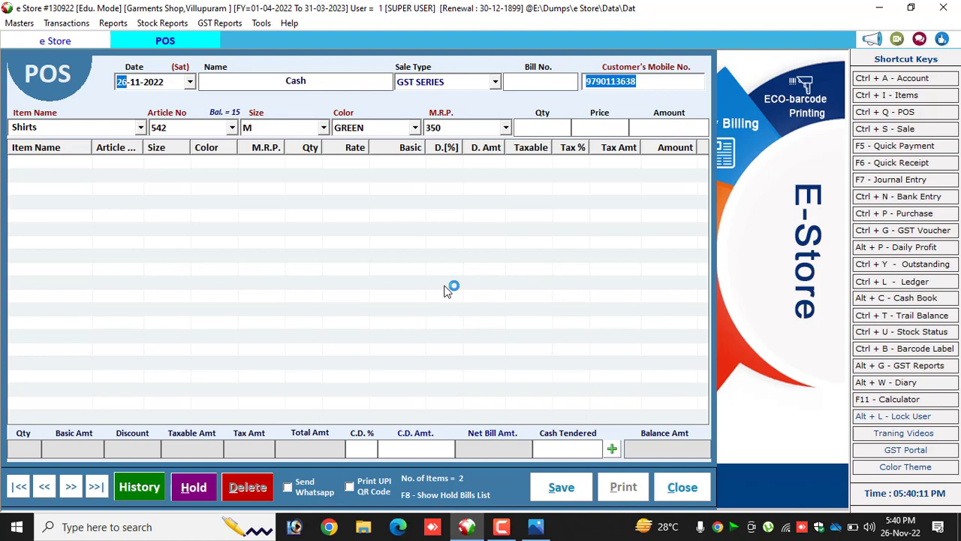
key("Escape")
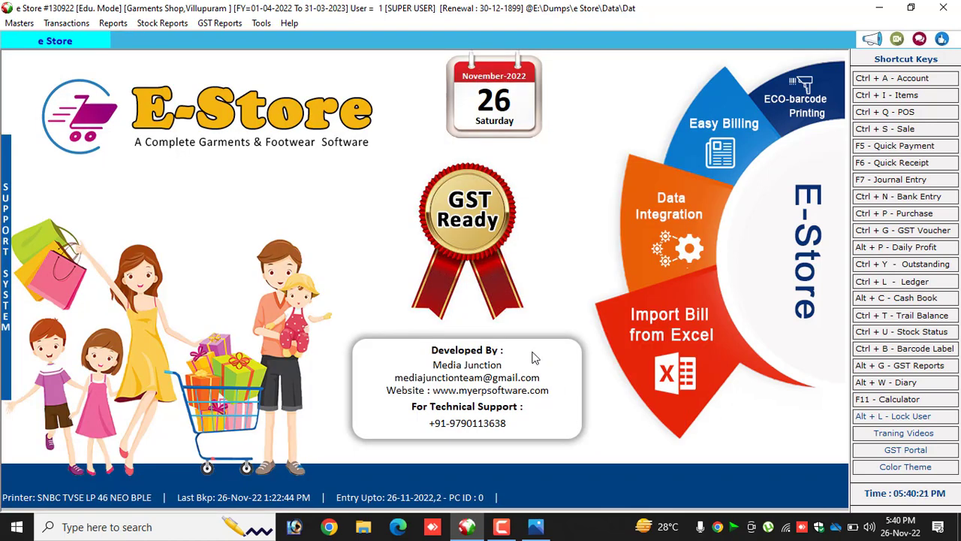
Open the 05% GST tax slab for editing and check its price range.
left_click(18, 24)
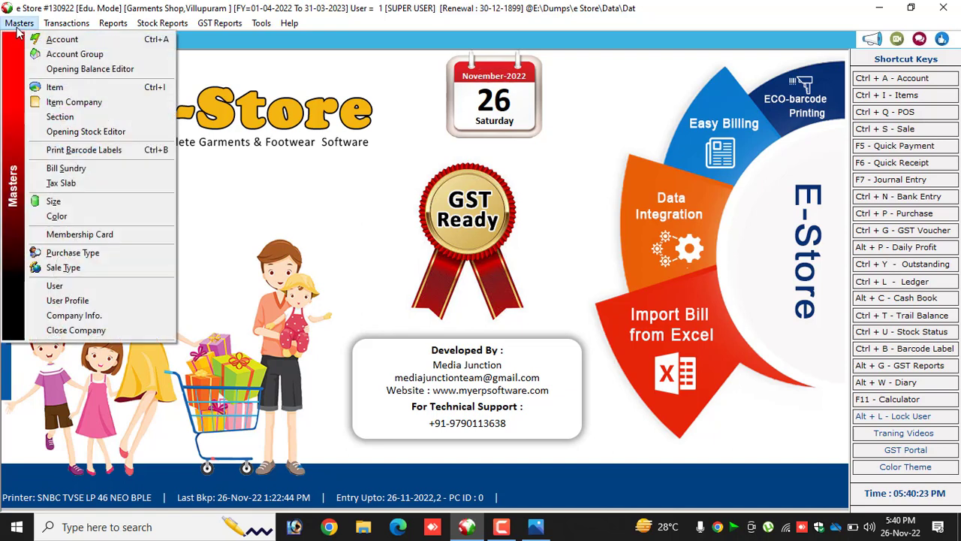
left_click(85, 185)
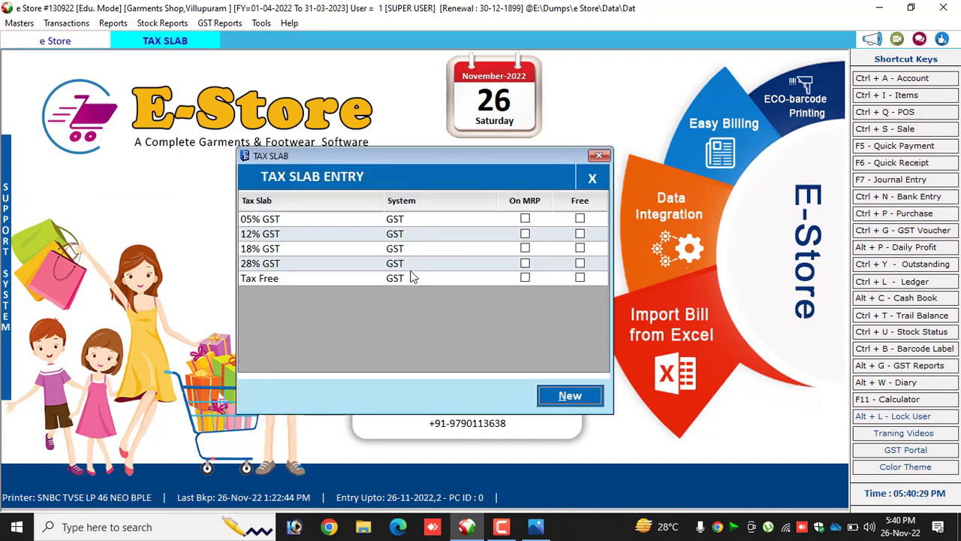
left_click(526, 219)
double_click(481, 220)
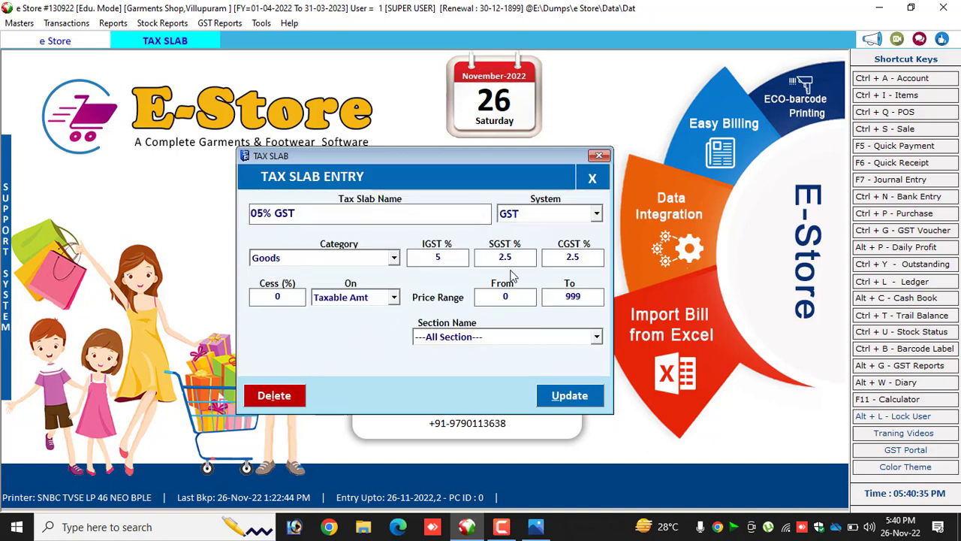
left_click(502, 297)
left_click(567, 296)
Assign the 05% GST tax slab to the Garments section and save the updated slab.
left_click(465, 340)
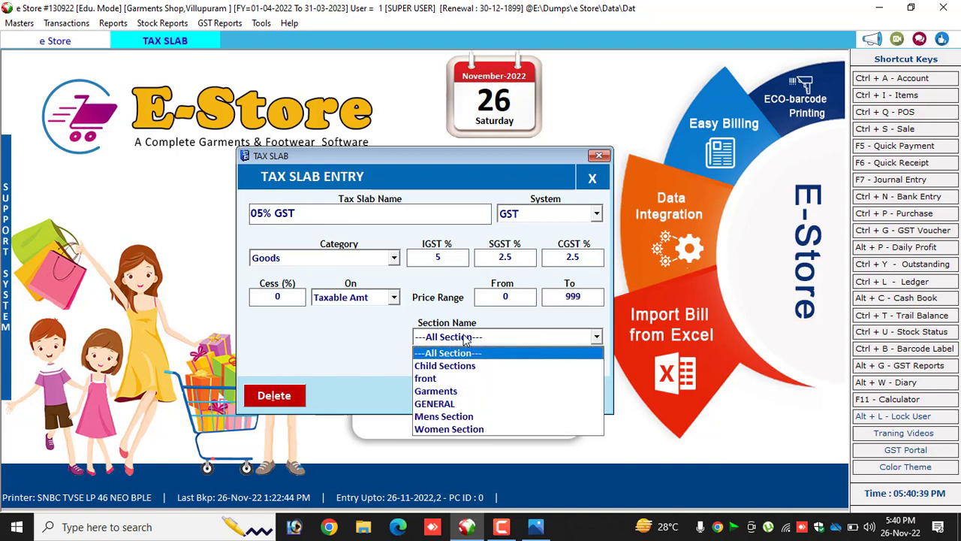
left_click(449, 392)
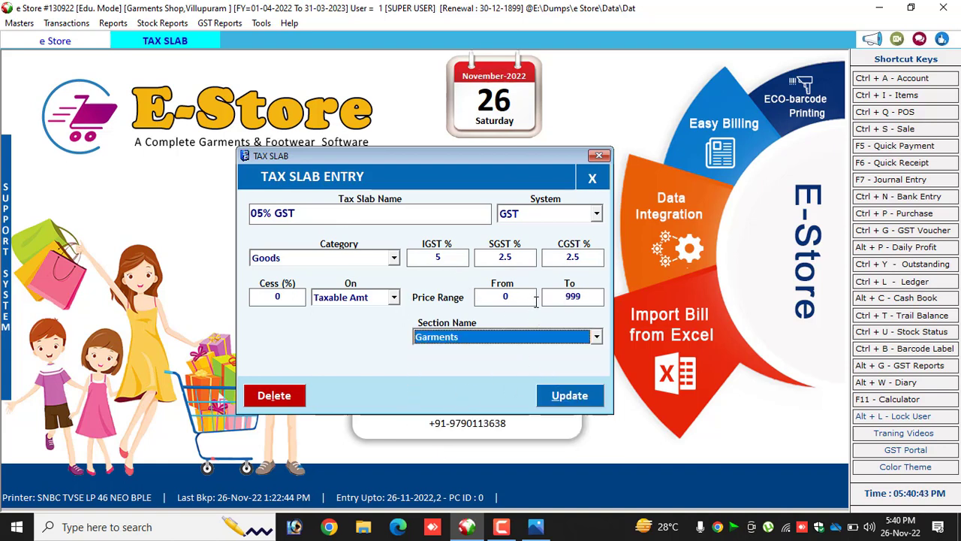
left_click_drag(559, 300, 609, 299)
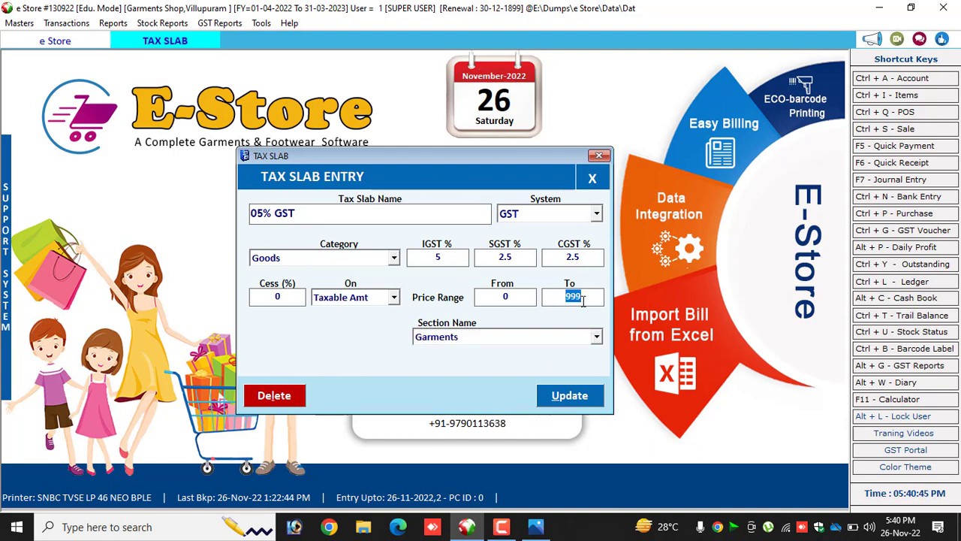
left_click_drag(496, 257, 600, 257)
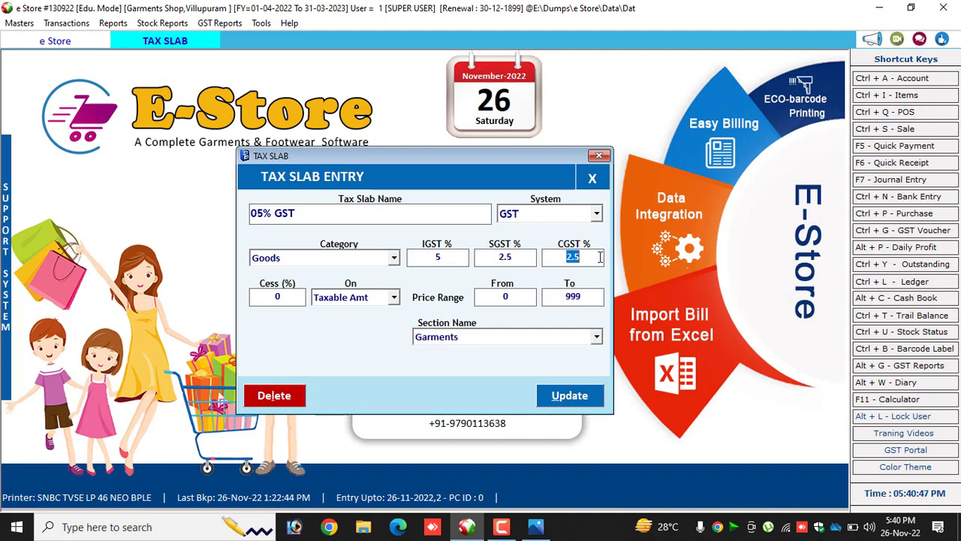
left_click(565, 396)
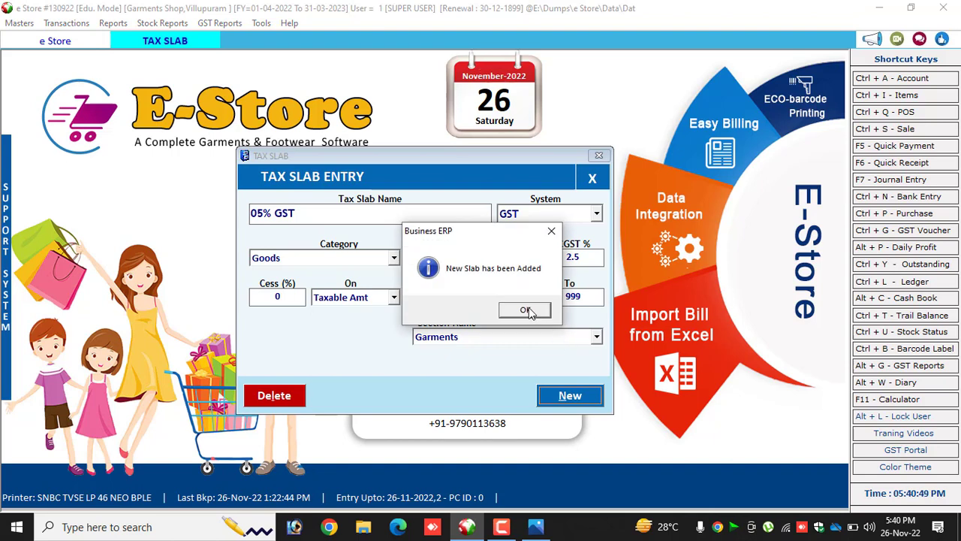
left_click(528, 308)
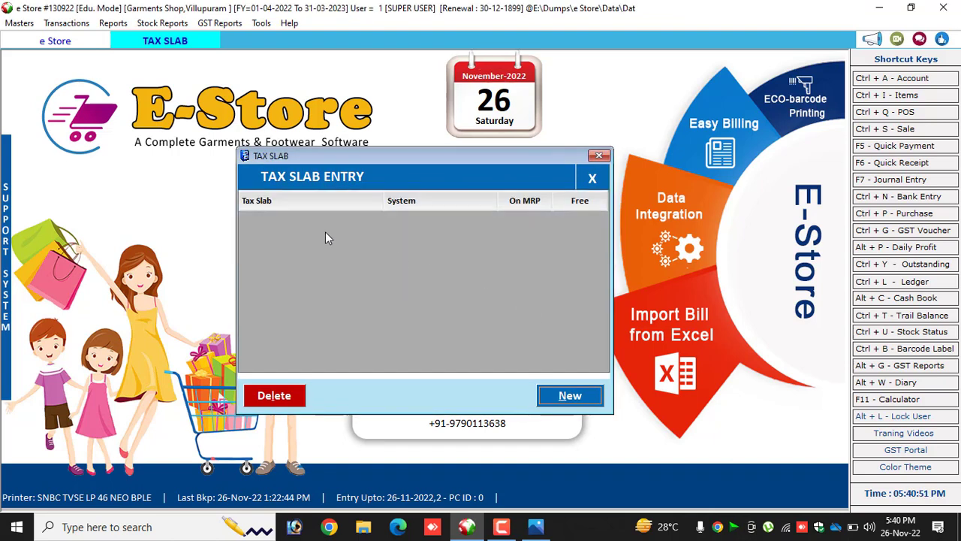
Raise the upper price limit of the 12% GST tax slab to 8500 and save the updated slab.
double_click(251, 238)
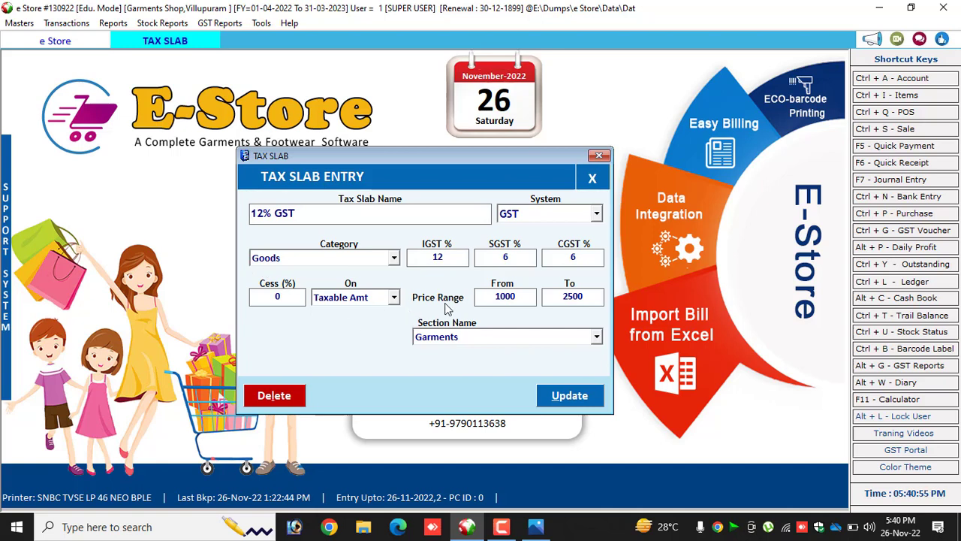
left_click_drag(561, 296, 620, 295)
type("8500")
left_click(592, 259)
left_click(587, 396)
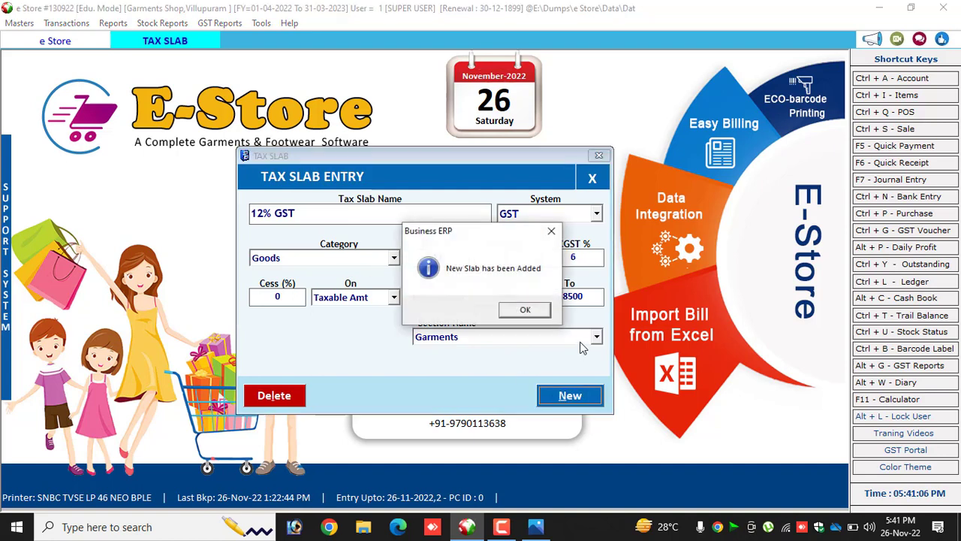
left_click(526, 311)
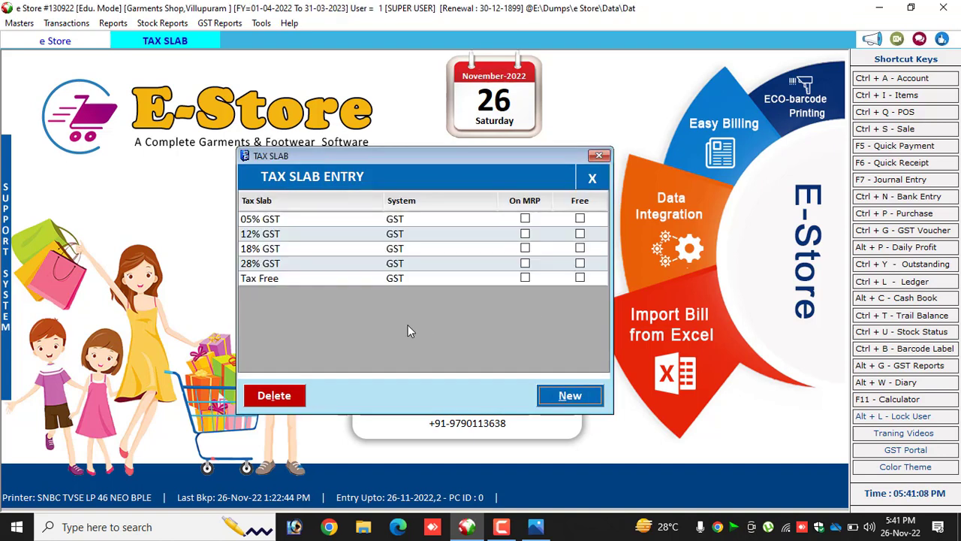
Create a GST tax slab for goods named 12 % Footwear with 12% IGST, 6% SGST and 6% CGST.
left_click(569, 395)
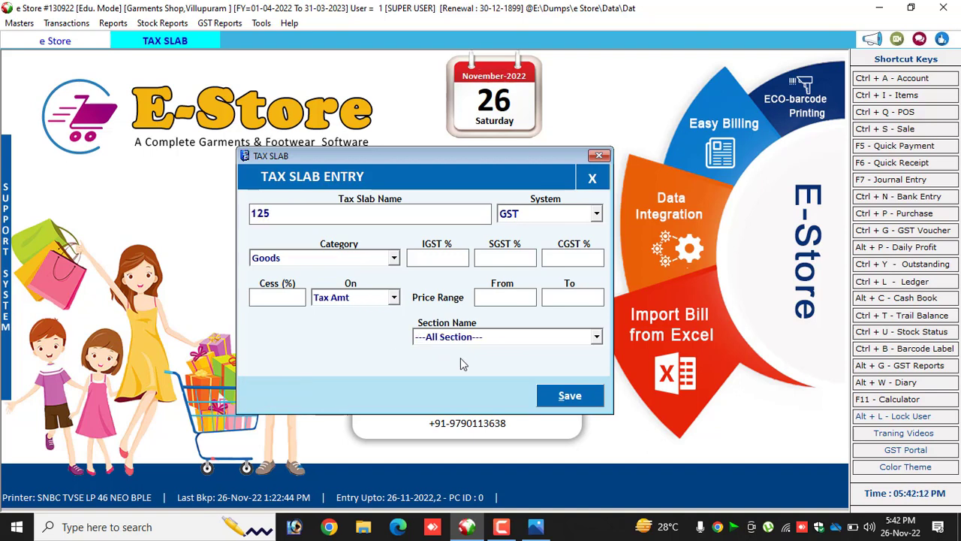
type("Footwear")
key("Return")
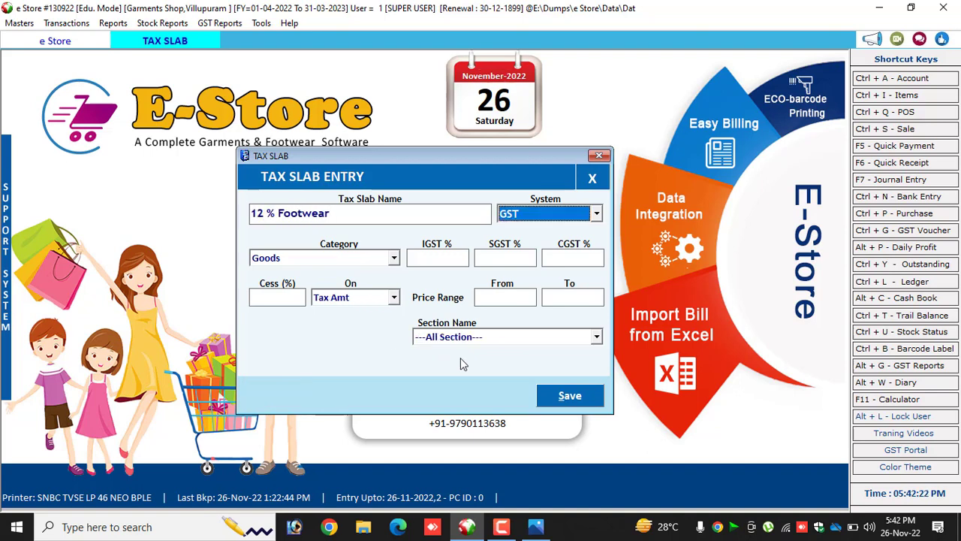
key("Return")
Set the price range of the new footwear tax slab from 1001 to 9999.
key("Return")
key("Return")
key("Return")
type("1001")
key("Return")
type("9999")
Assign the 12 % Footwear slab to the FOOTWEAR section, save it and close the tax slab form.
left_click(486, 340)
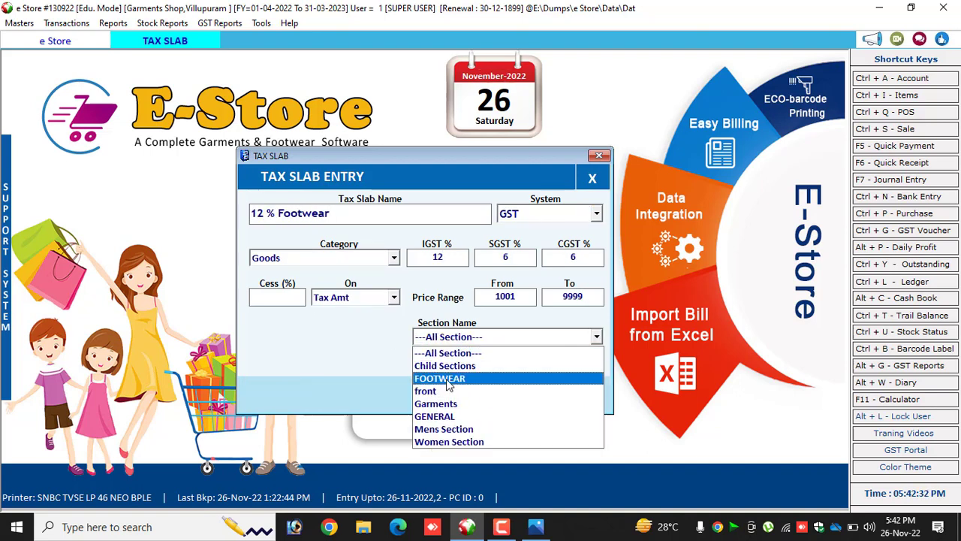
left_click(448, 379)
left_click(569, 393)
left_click(520, 313)
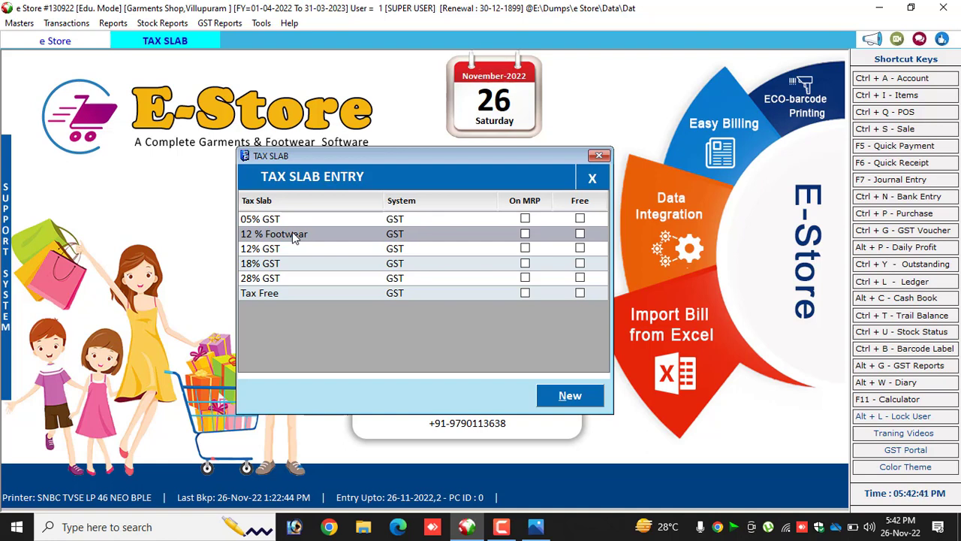
left_click(598, 157)
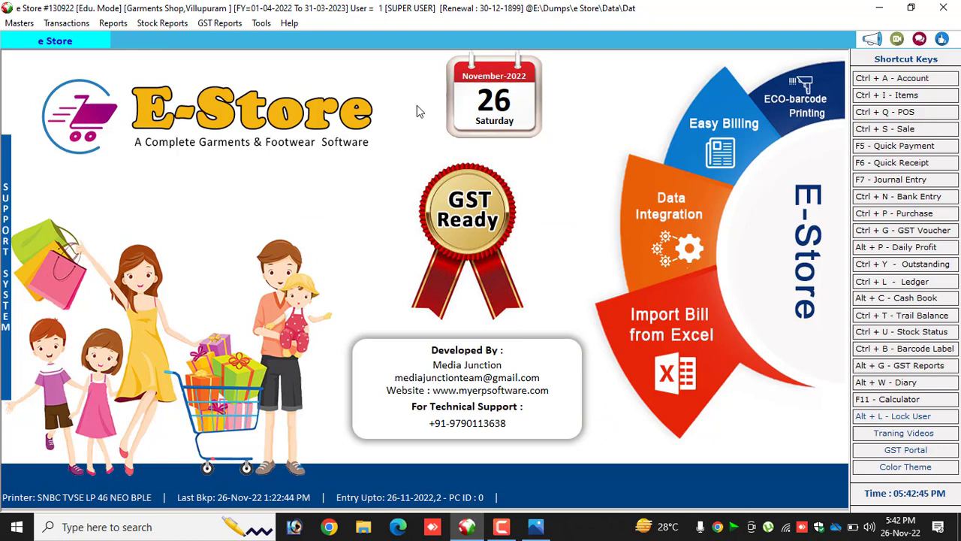
left_click(66, 22)
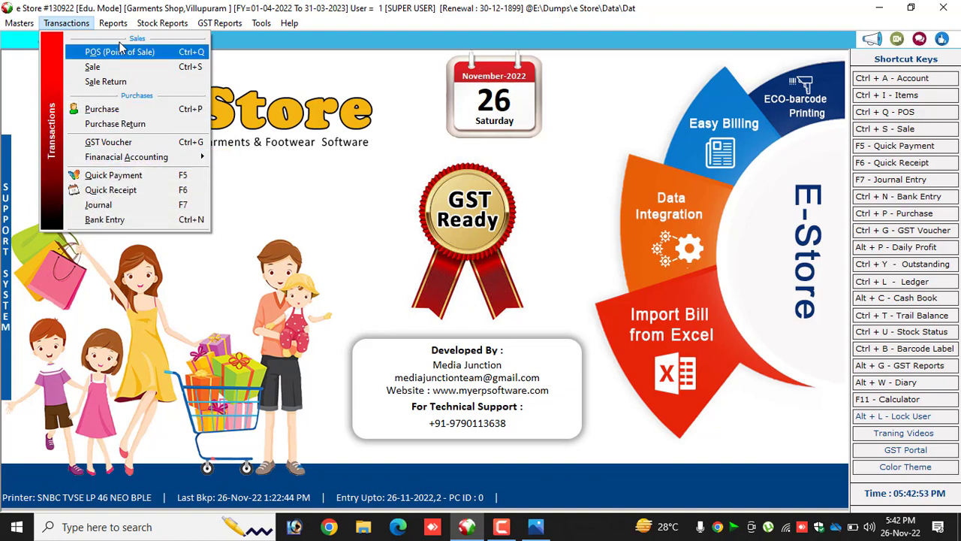
mouse_move(113, 23)
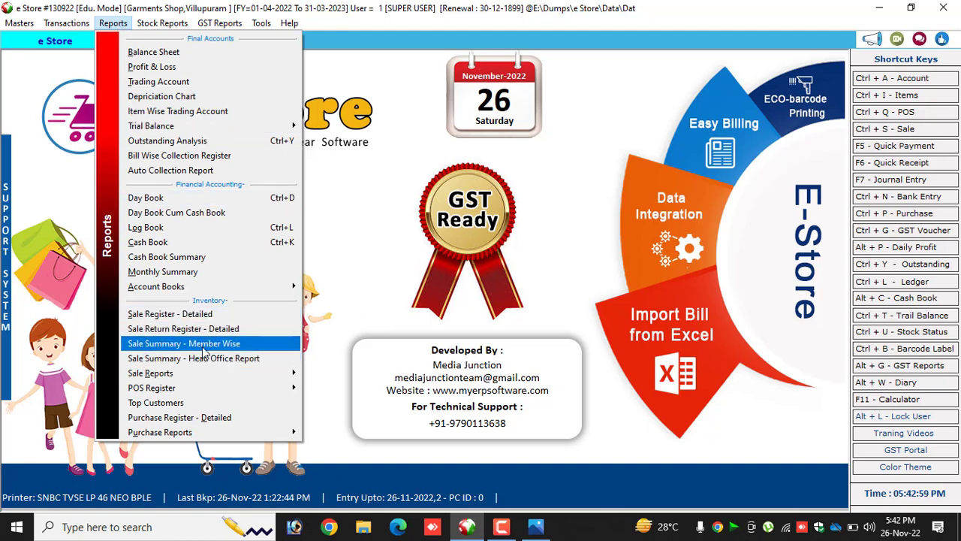
mouse_move(199, 373)
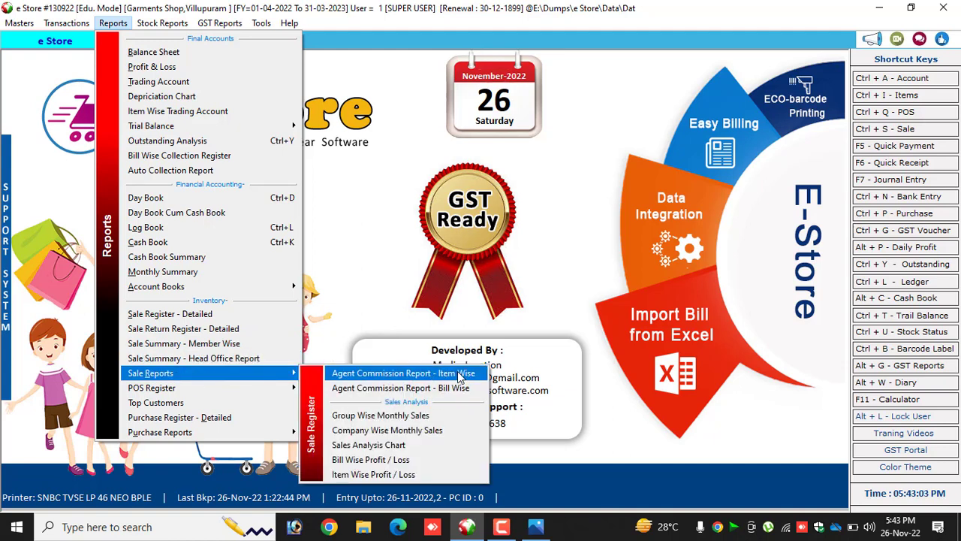
mouse_move(180, 392)
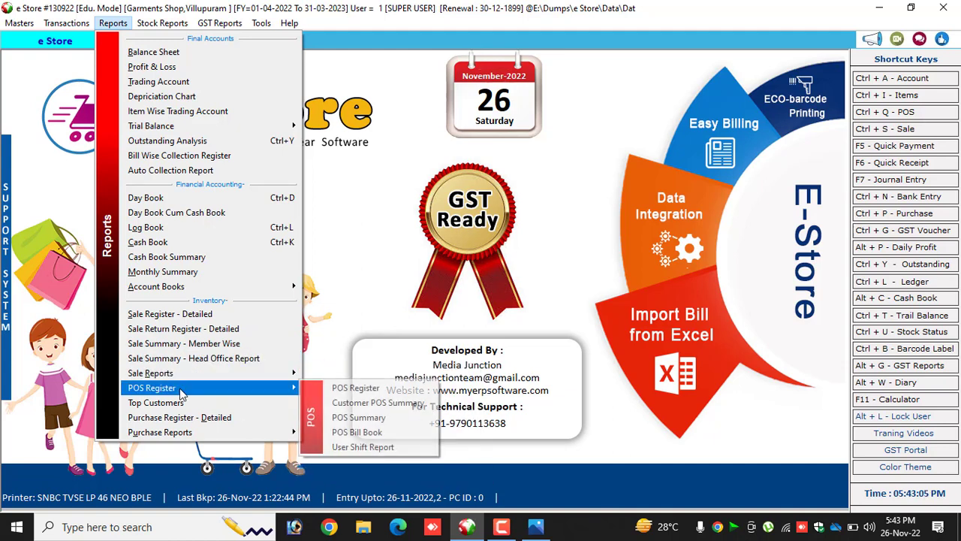
mouse_move(177, 29)
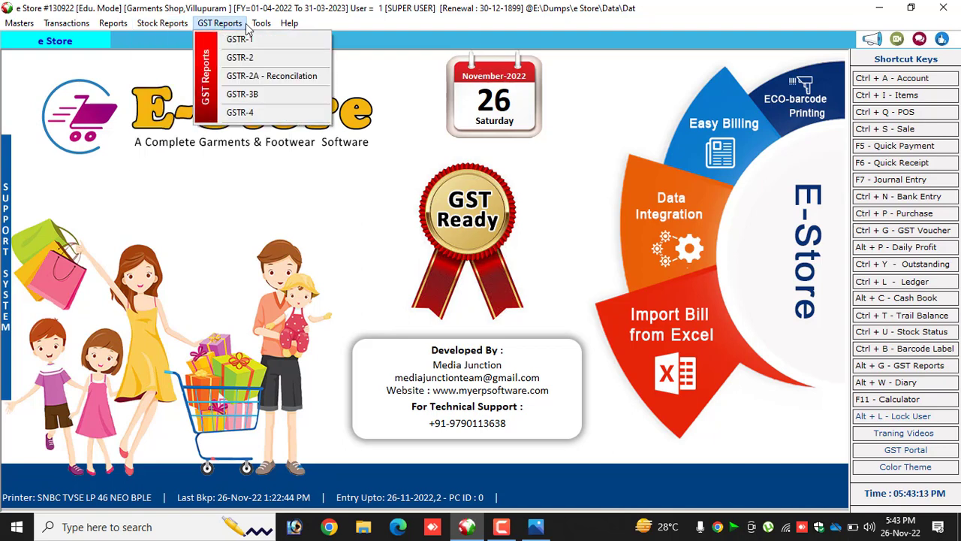
mouse_move(252, 30)
mouse_move(295, 24)
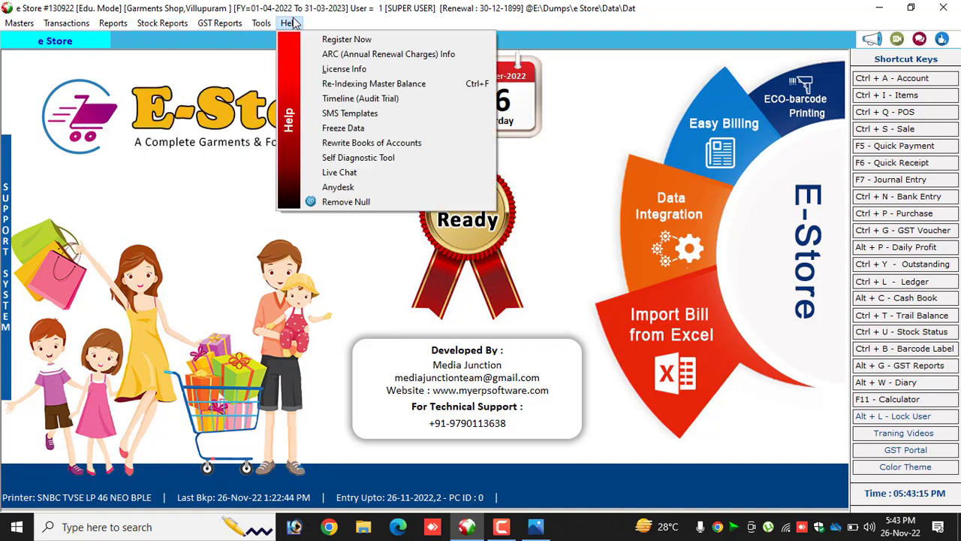